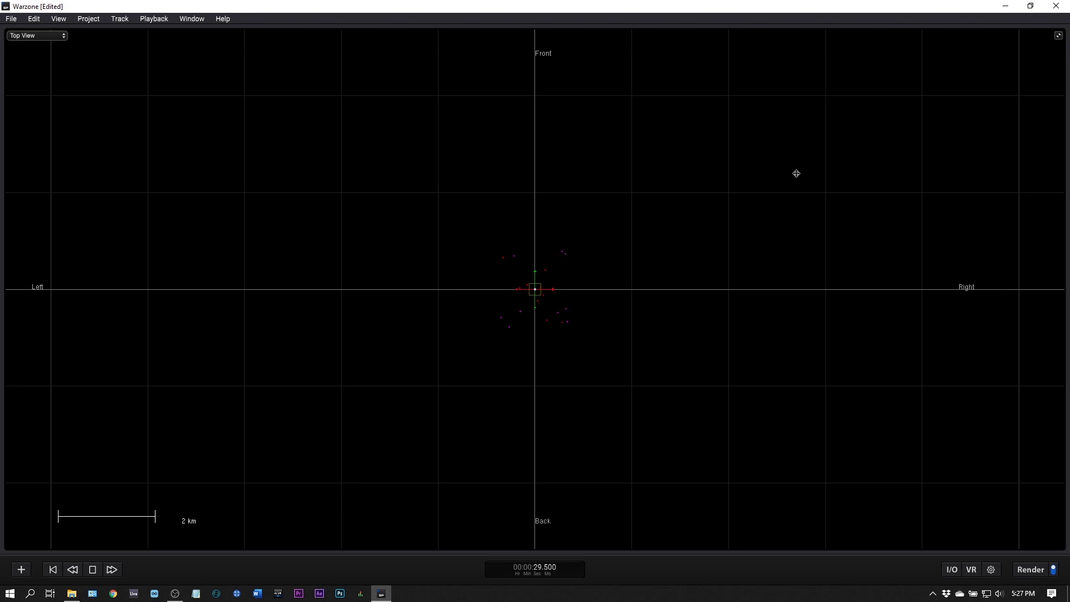
# Restore the full layout and stop the Warzone playback, returning the timecode to 00.000
pyautogui.click(1059, 36)
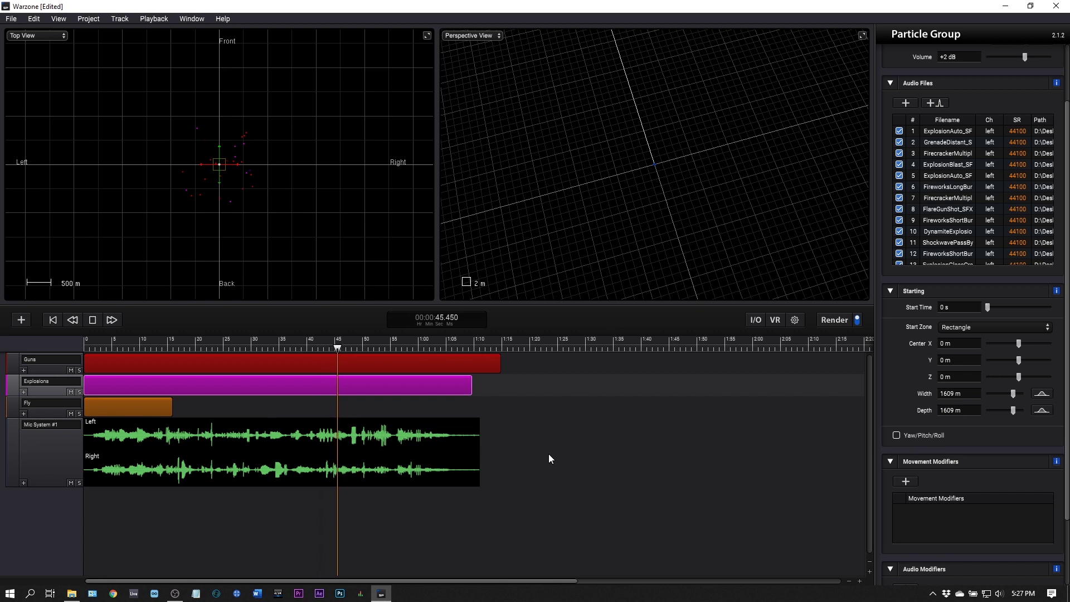
pyautogui.press('space')
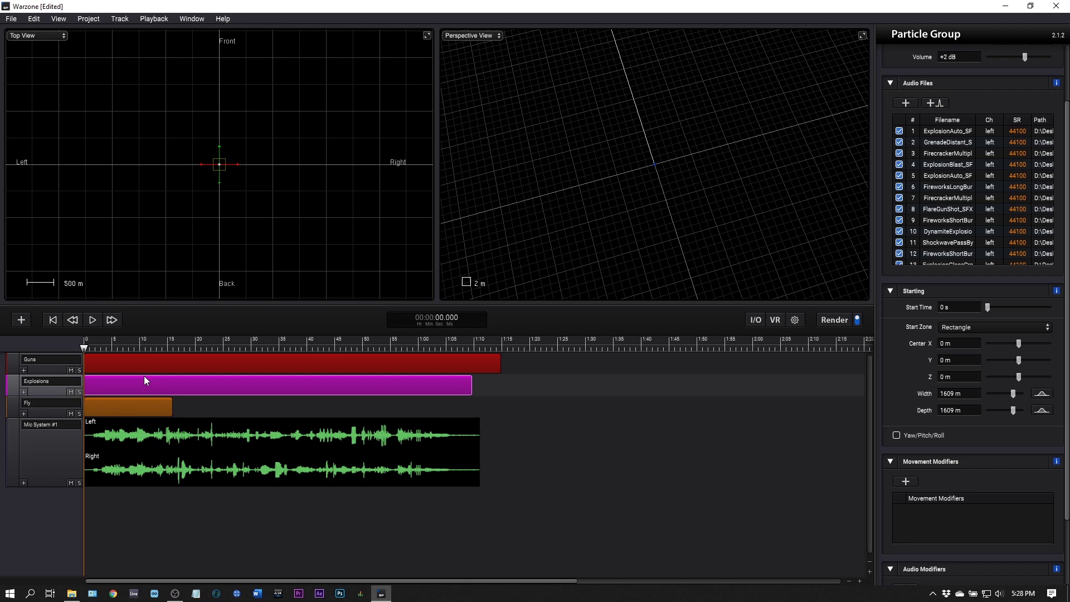
# Start a new project and select the Doppler template
pyautogui.click(11, 19)
pyautogui.click(17, 29)
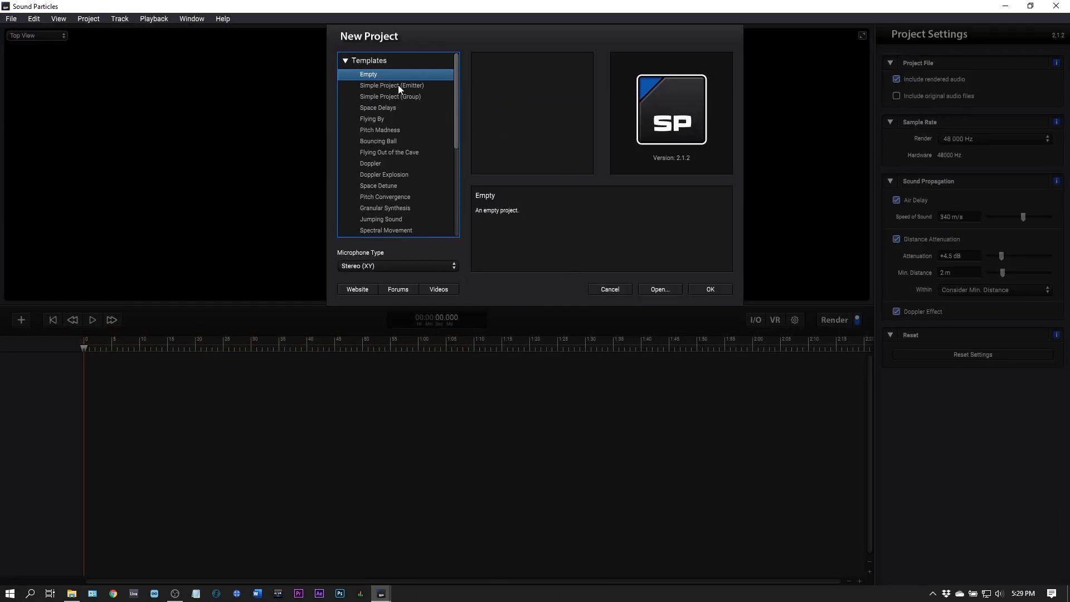
pyautogui.click(378, 165)
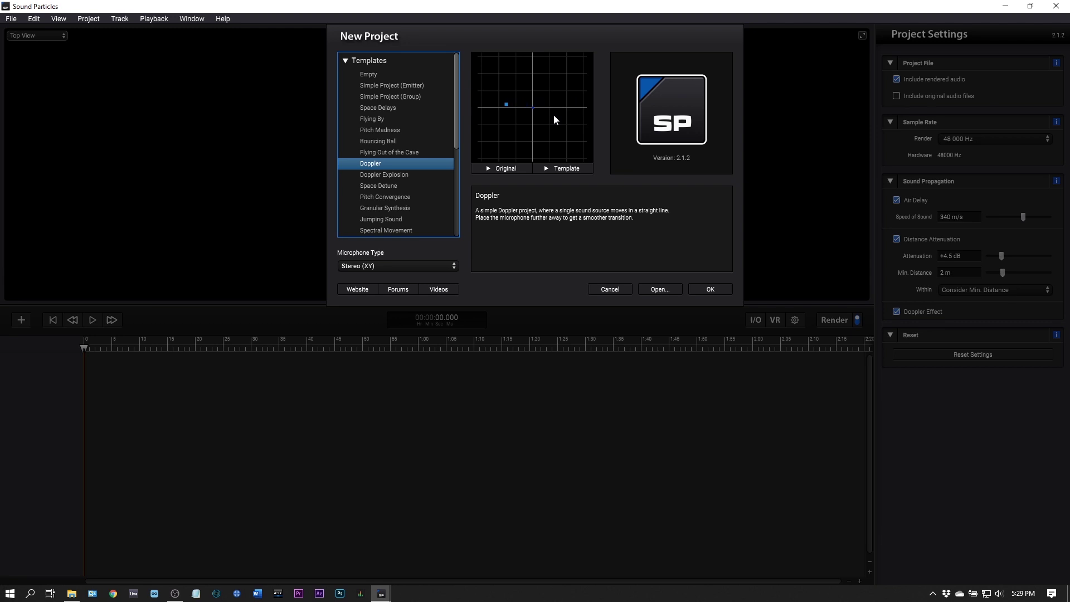
# Play the Doppler template's Original preview, then its Template preview
pyautogui.click(488, 169)
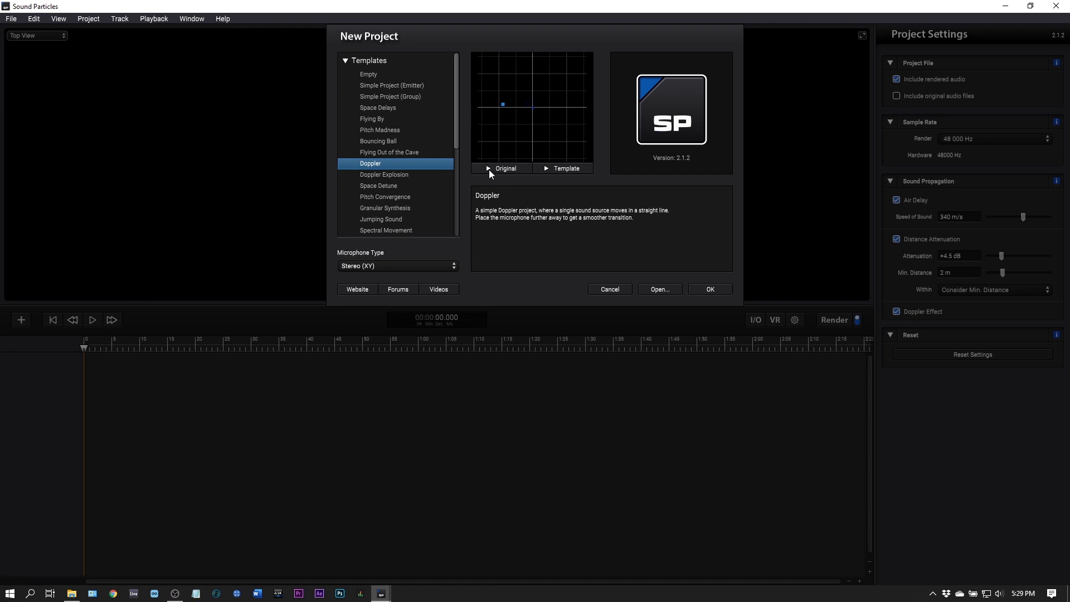
pyautogui.click(548, 170)
pyautogui.click(547, 169)
# Preview the Doppler and Flying Out of the Cave templates, then select the Empty template
pyautogui.click(546, 168)
pyautogui.click(392, 152)
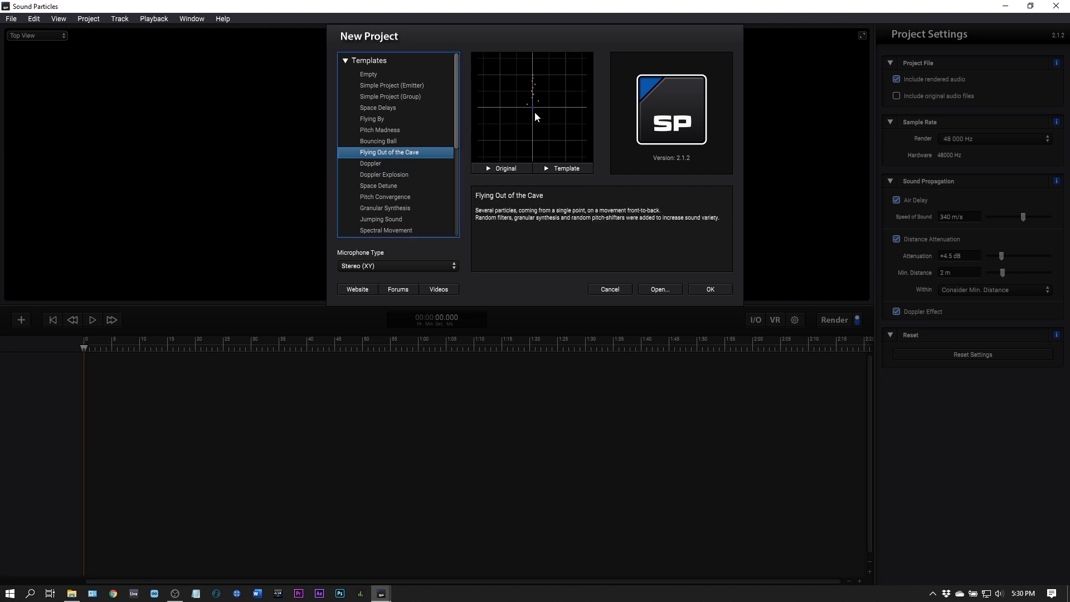
pyautogui.click(487, 168)
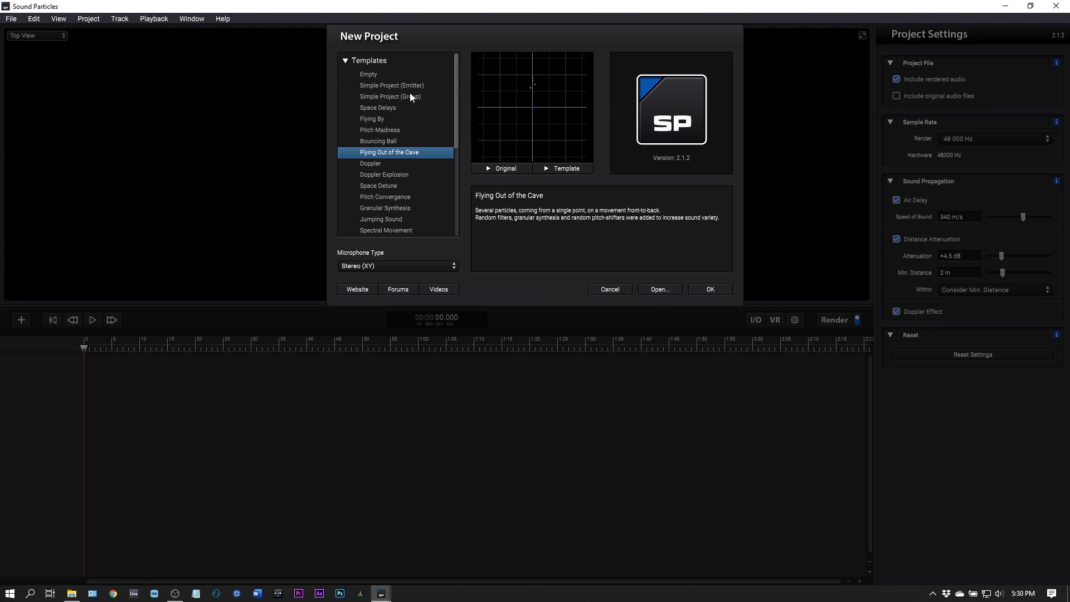
pyautogui.click(374, 74)
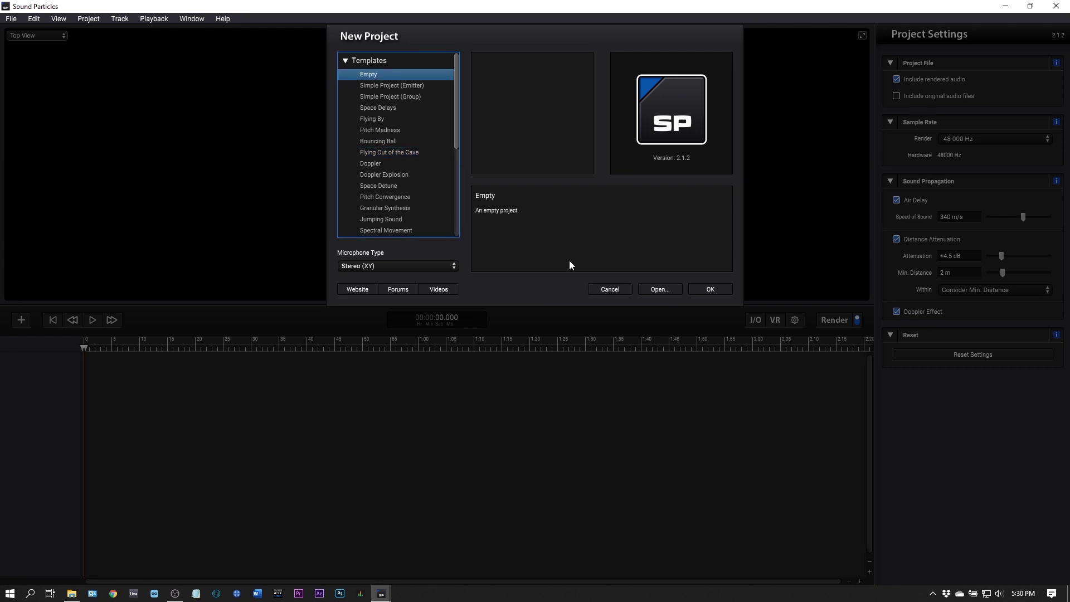
# Create the Empty project with only Mic System #1 and show the add-item list
pyautogui.click(710, 288)
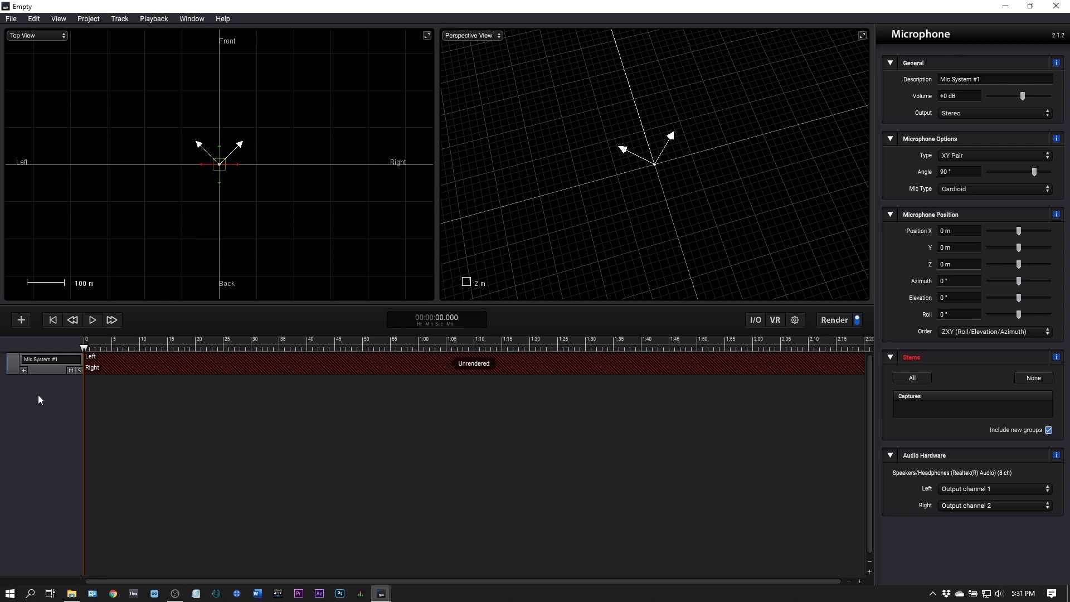
pyautogui.click(26, 320)
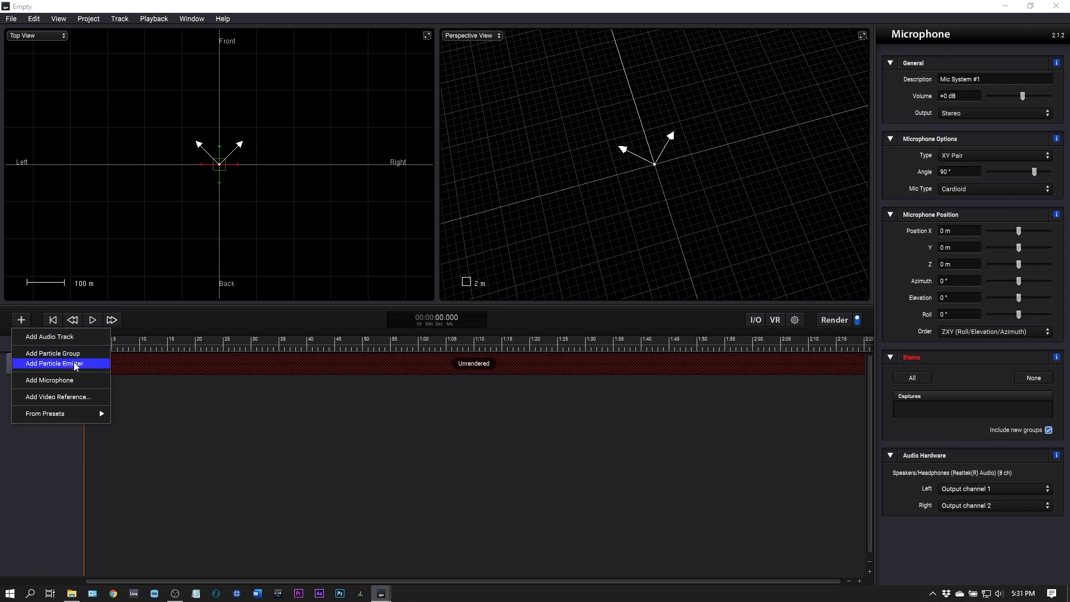
# Add a particle group with 200 particles
pyautogui.click(55, 356)
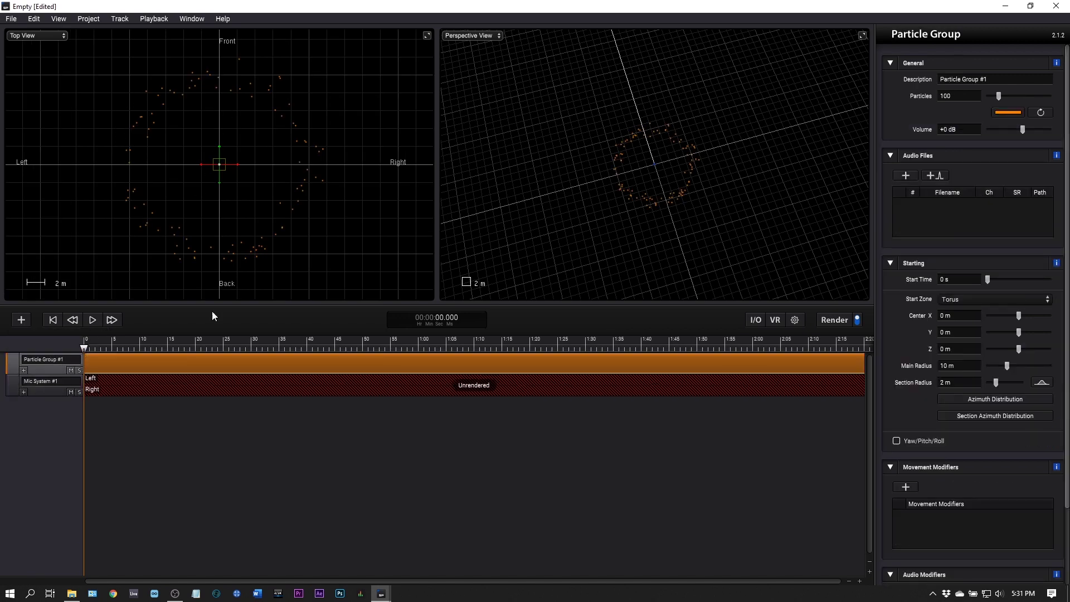
pyautogui.moveTo(93, 350)
pyautogui.mouseDown()
pyautogui.moveTo(356, 350)
pyautogui.moveTo(84, 351)
pyautogui.mouseUp()
pyautogui.doubleClick(958, 99)
pyautogui.write('200')
pyautogui.press('Return')
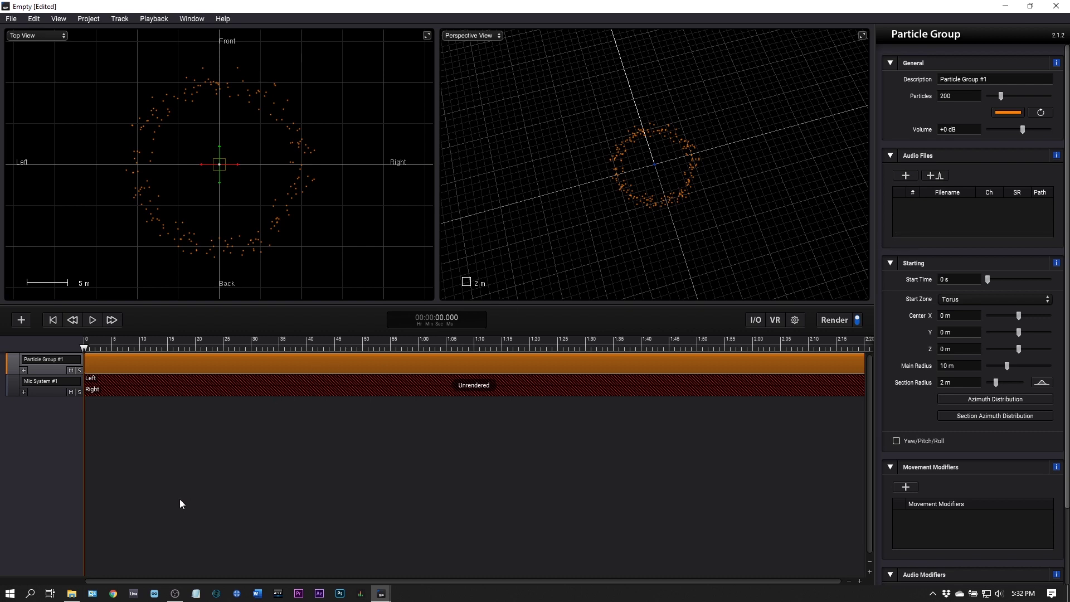
# Rename the particle group to 'Guns' and bring up File Explorer at the SFX folder
pyautogui.click(958, 79)
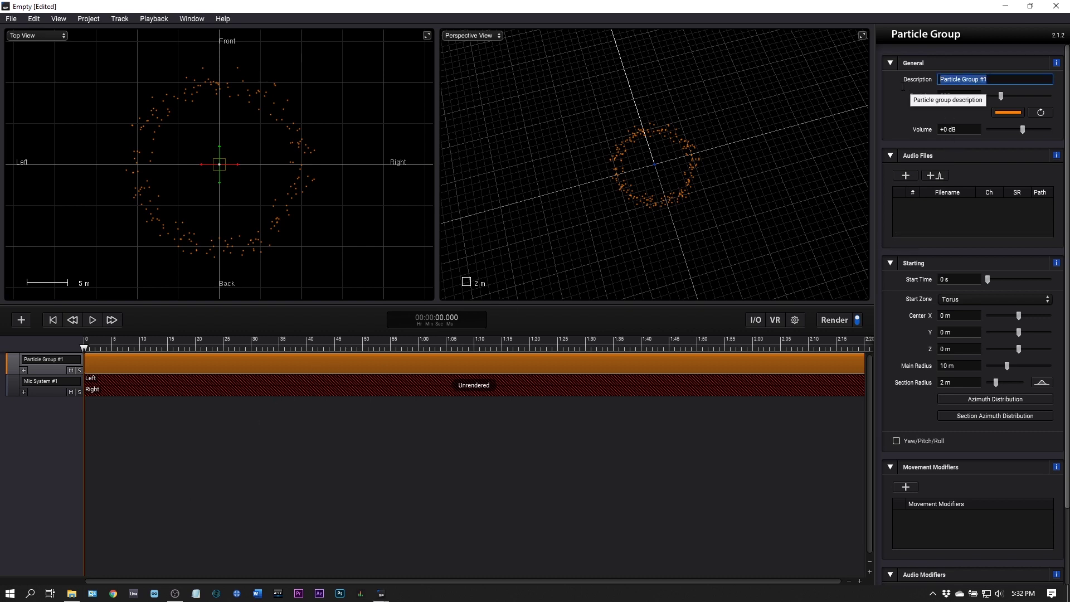
pyautogui.write('Guns')
pyautogui.click(890, 124)
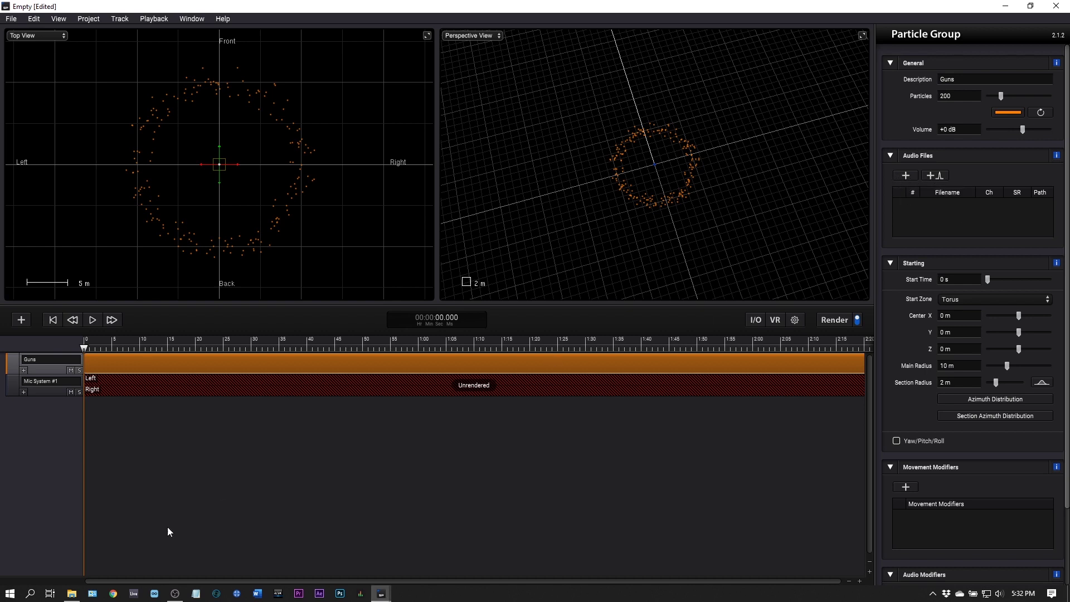
pyautogui.click(81, 592)
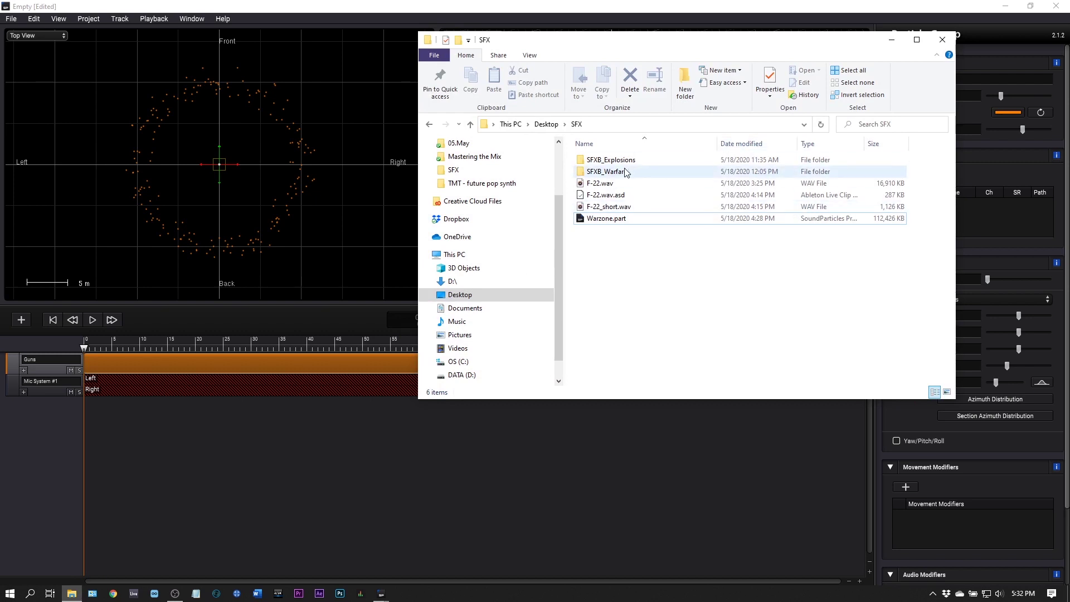
# Load the MachineGun WAV files from SFXB_Warfare into the Guns audio files, then close Explorer
pyautogui.doubleClick(613, 171)
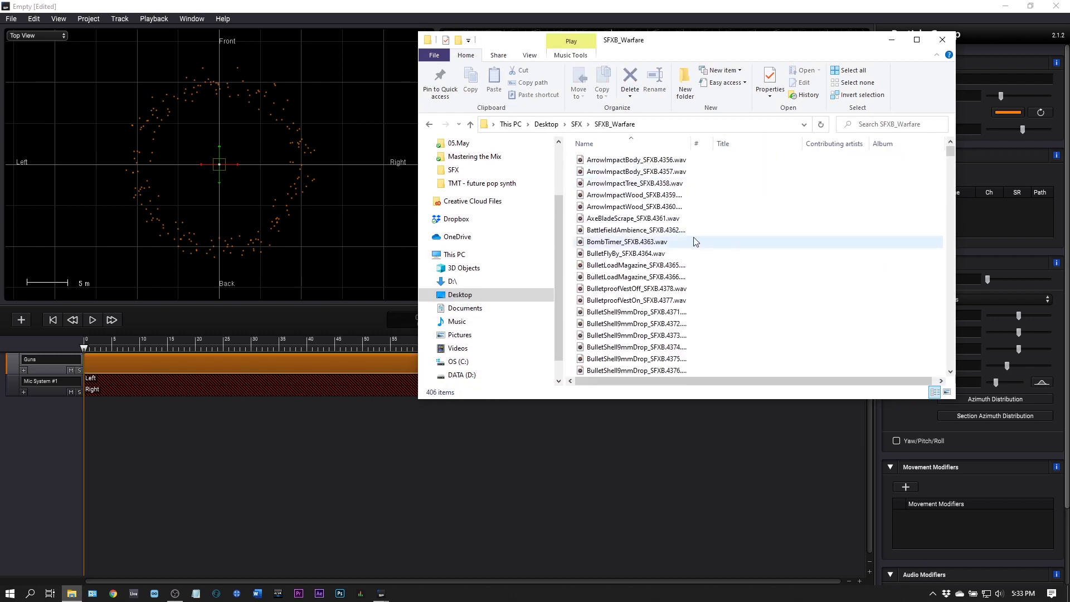
pyautogui.moveTo(714, 46); pyautogui.dragTo(476, 32)
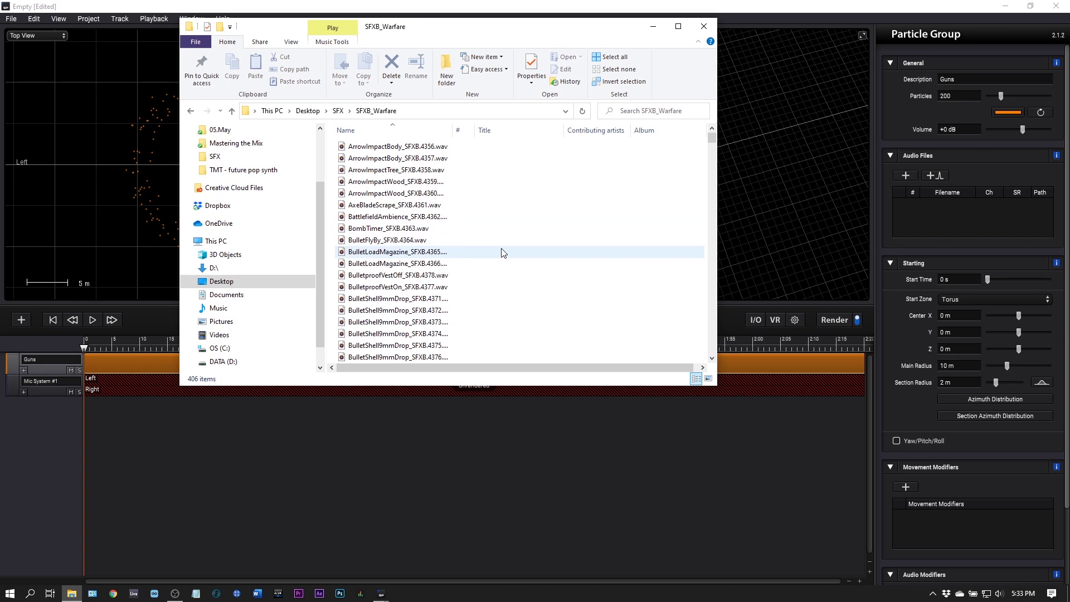
pyautogui.scroll(-20, 499, 253)
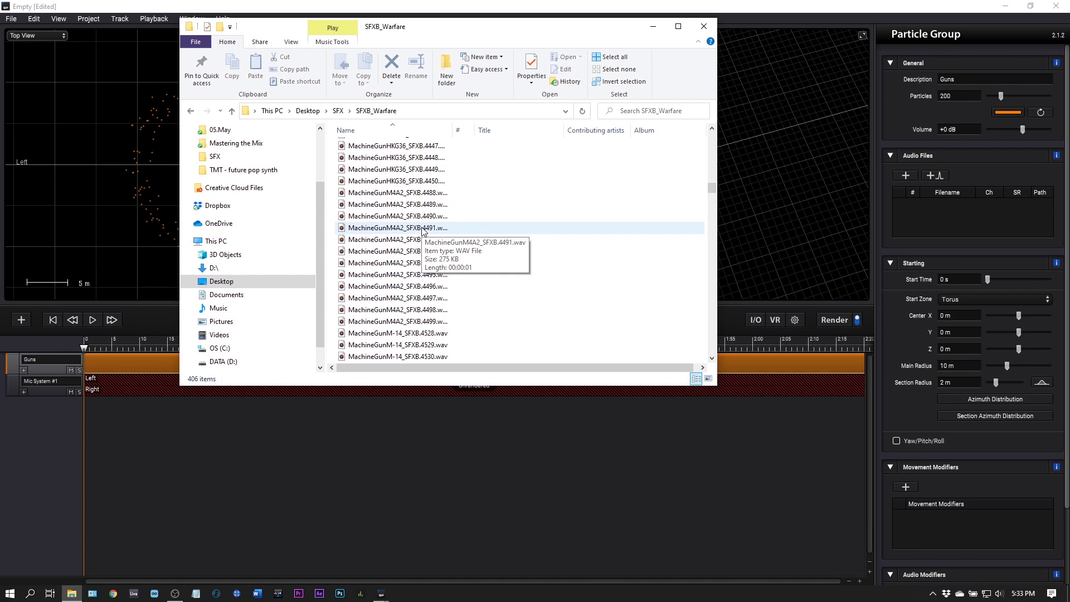
pyautogui.moveTo(423, 230); pyautogui.dragTo(932, 234)
pyautogui.scroll(-10, 429, 253)
pyautogui.scroll(10, 431, 256)
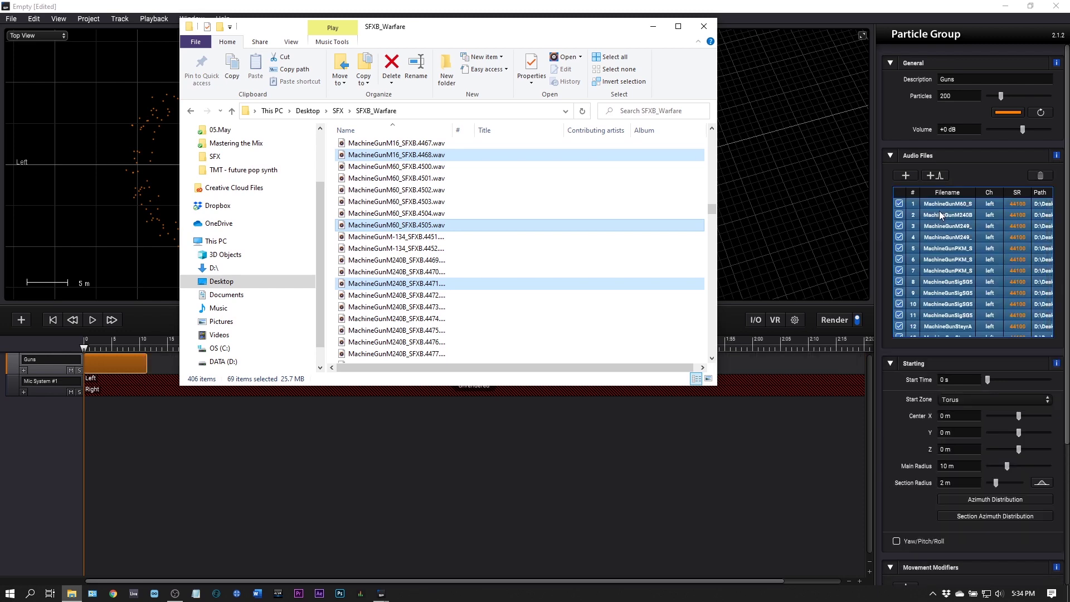
pyautogui.click(653, 26)
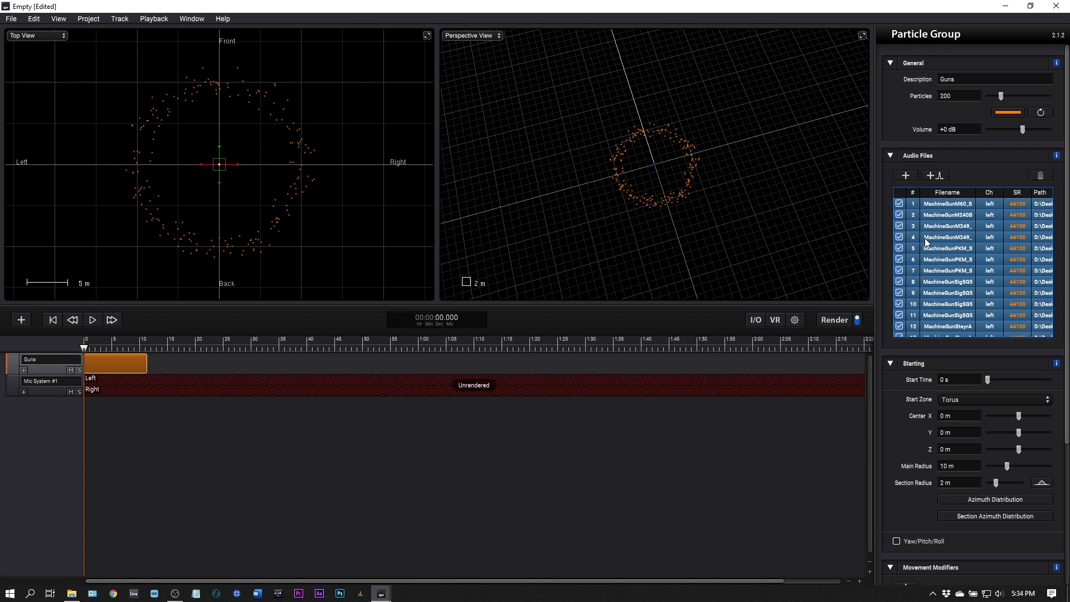
pyautogui.click(976, 217)
pyautogui.click(899, 215)
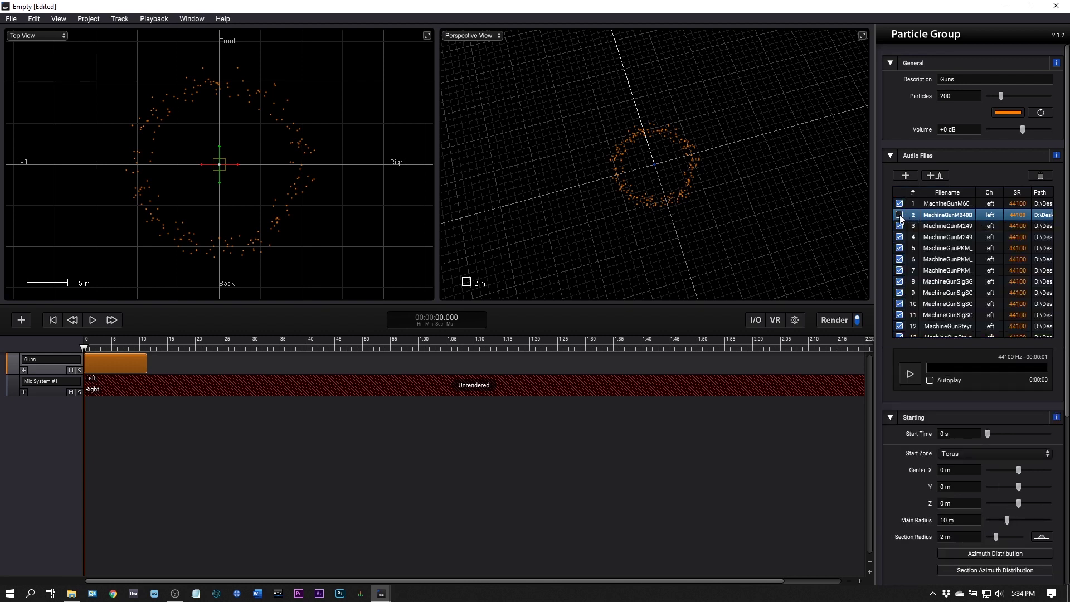
pyautogui.click(900, 215)
pyautogui.click(899, 216)
pyautogui.click(899, 215)
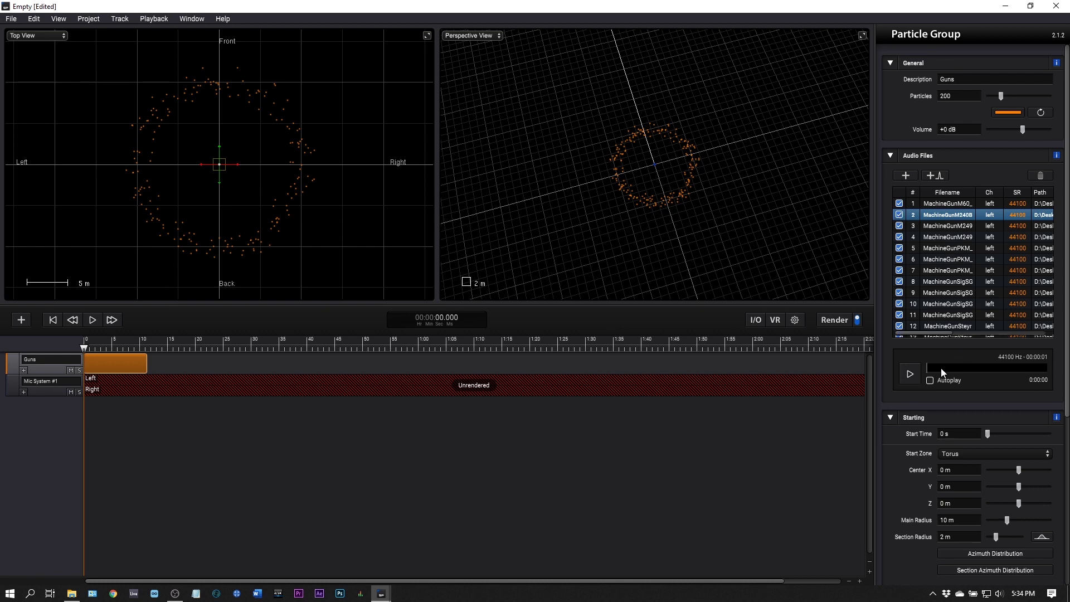
pyautogui.click(930, 257)
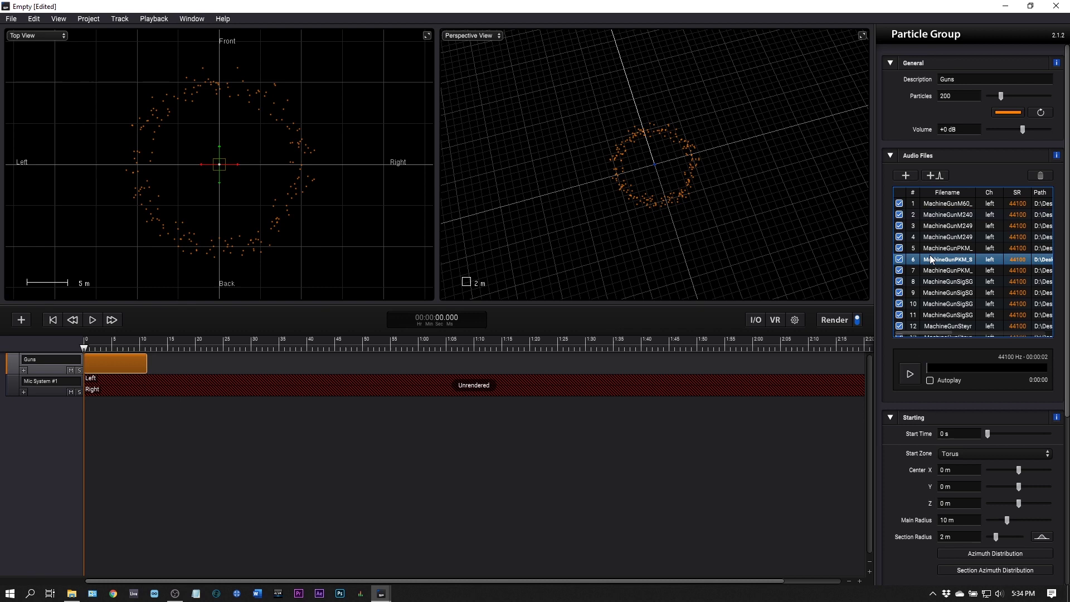
pyautogui.click(910, 374)
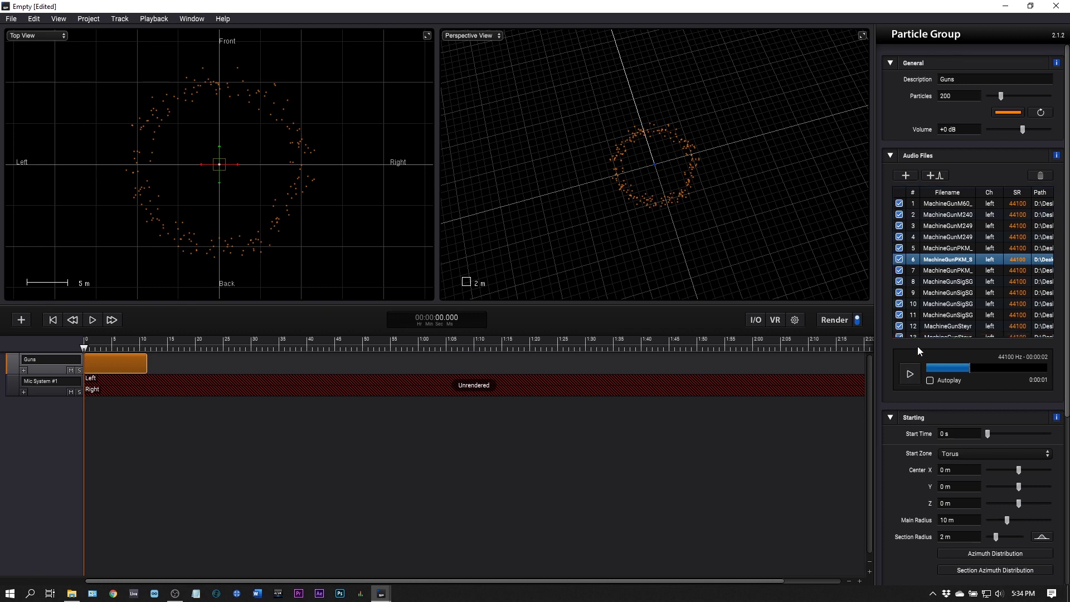
pyautogui.scroll(-1, 934, 307)
pyautogui.scroll(-3, 947, 401)
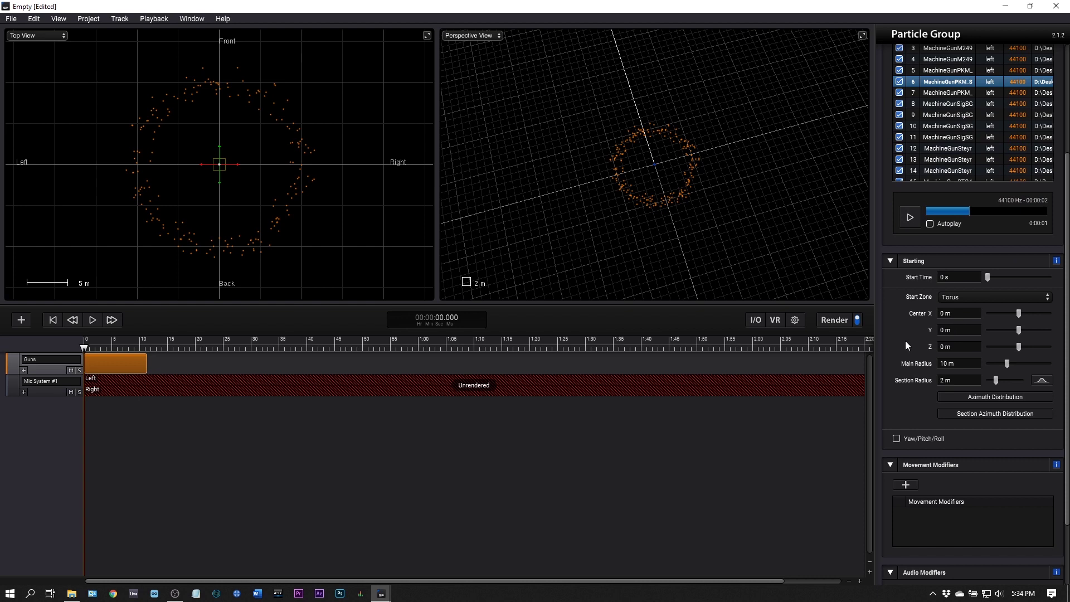
# Change the Guns start zone to a rectangle 1609 m wide and 1069 m deep
pyautogui.click(971, 298)
pyautogui.click(956, 227)
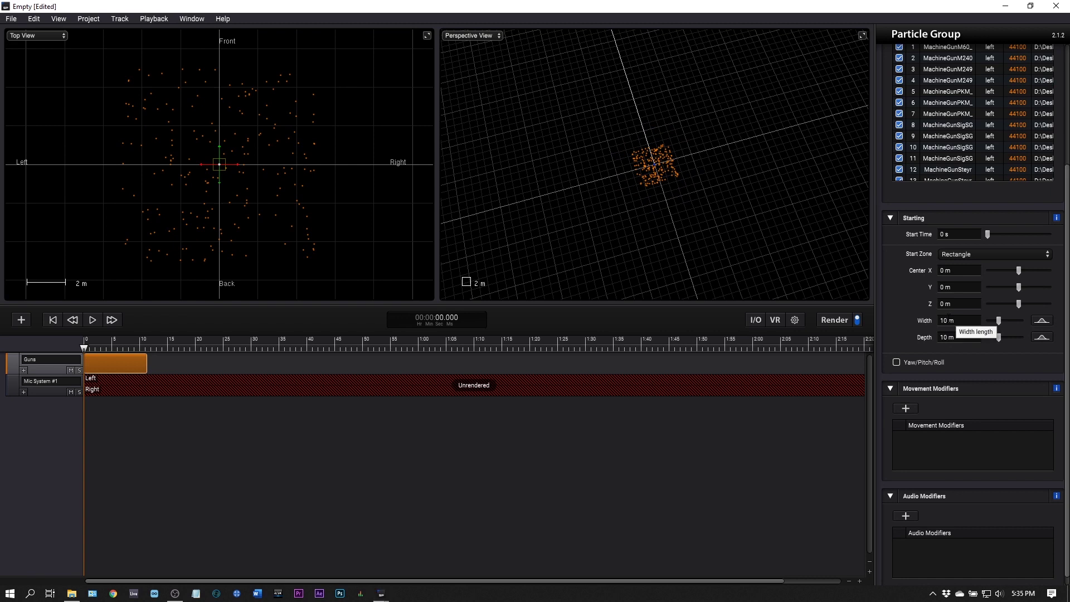
pyautogui.click(950, 321)
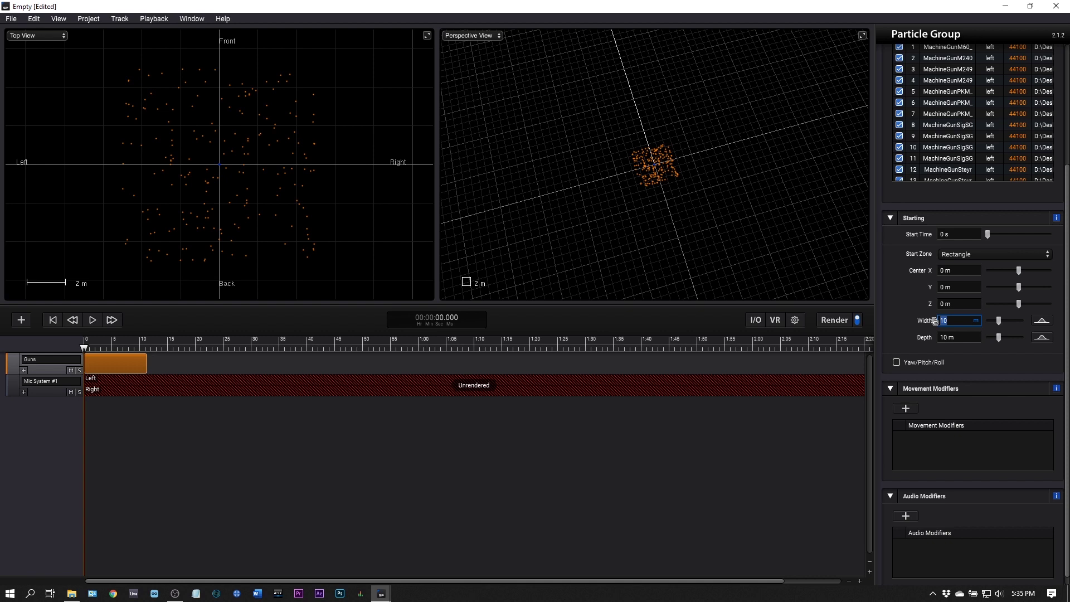
pyautogui.write('1609')
pyautogui.press('Return')
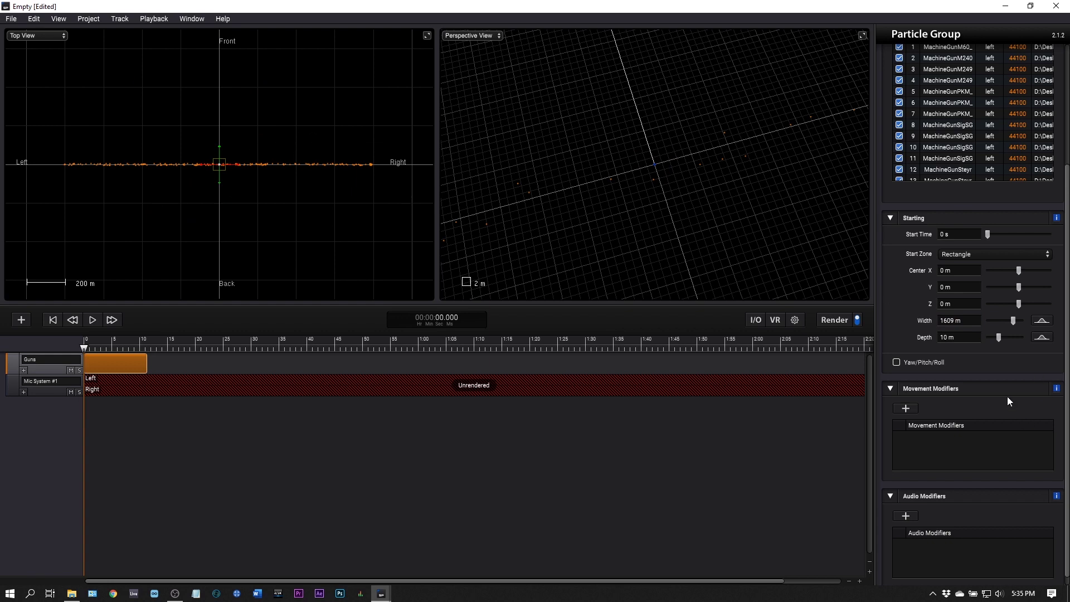
pyautogui.click(954, 338)
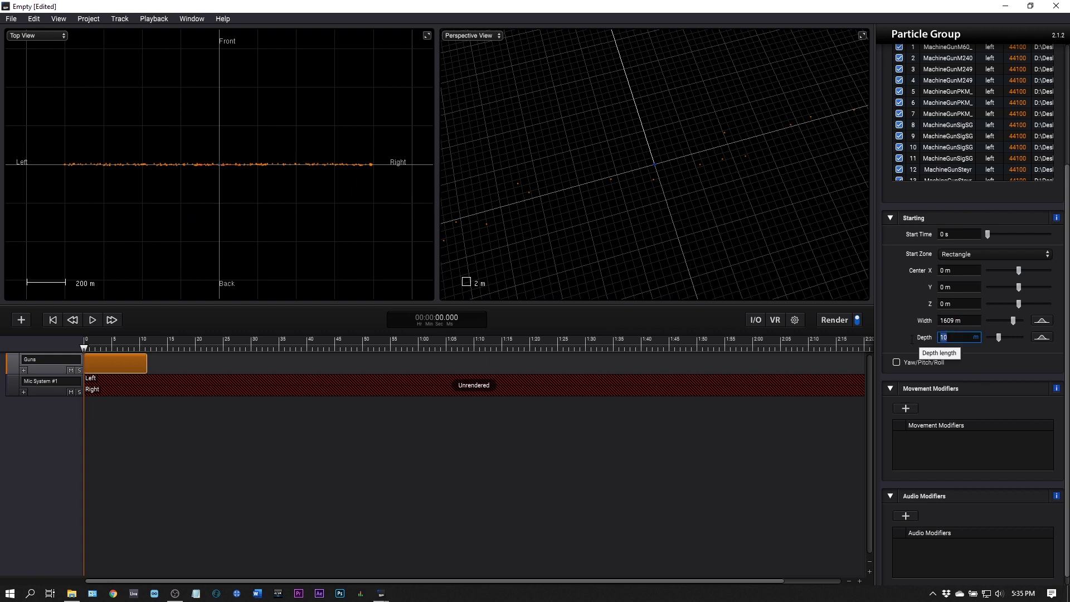
pyautogui.write('1069')
pyautogui.press('Return')
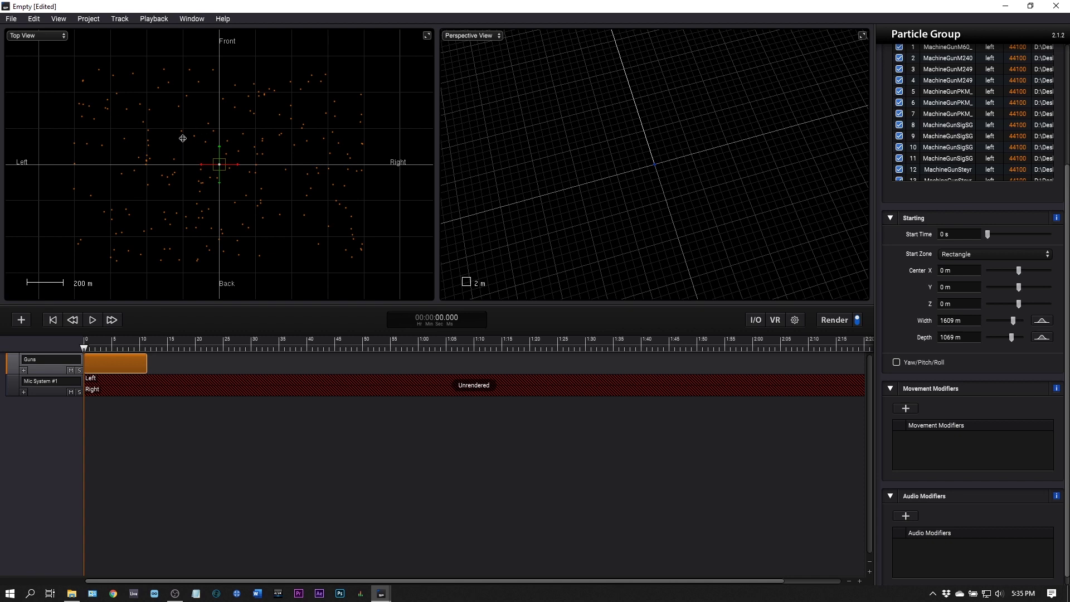
# Render the Guns scene and play back the roughly 14-second stereo result
pyautogui.scroll(-1, 908, 301)
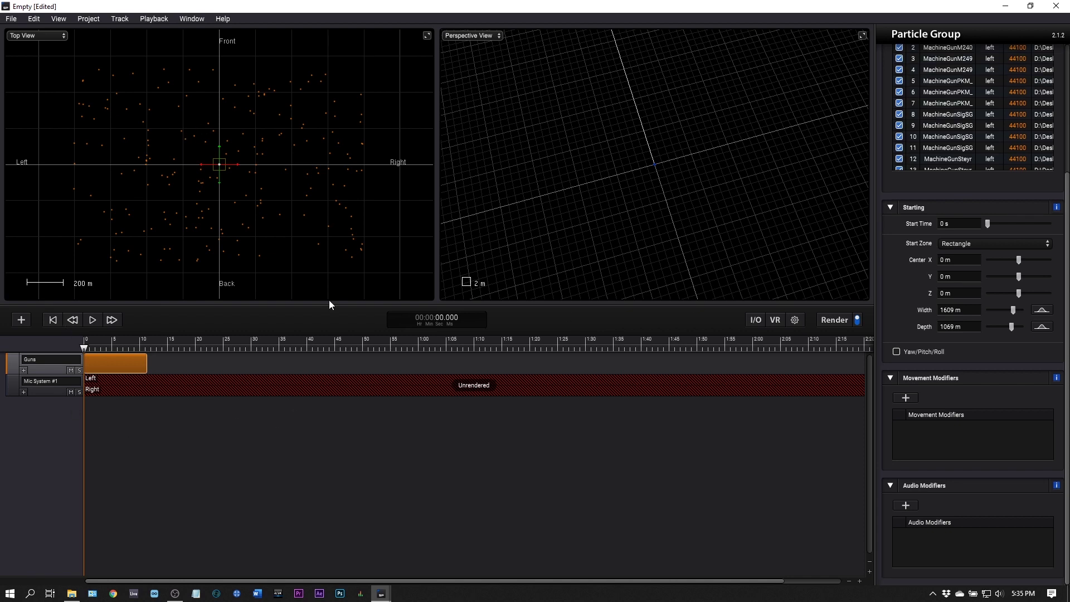
pyautogui.click(828, 323)
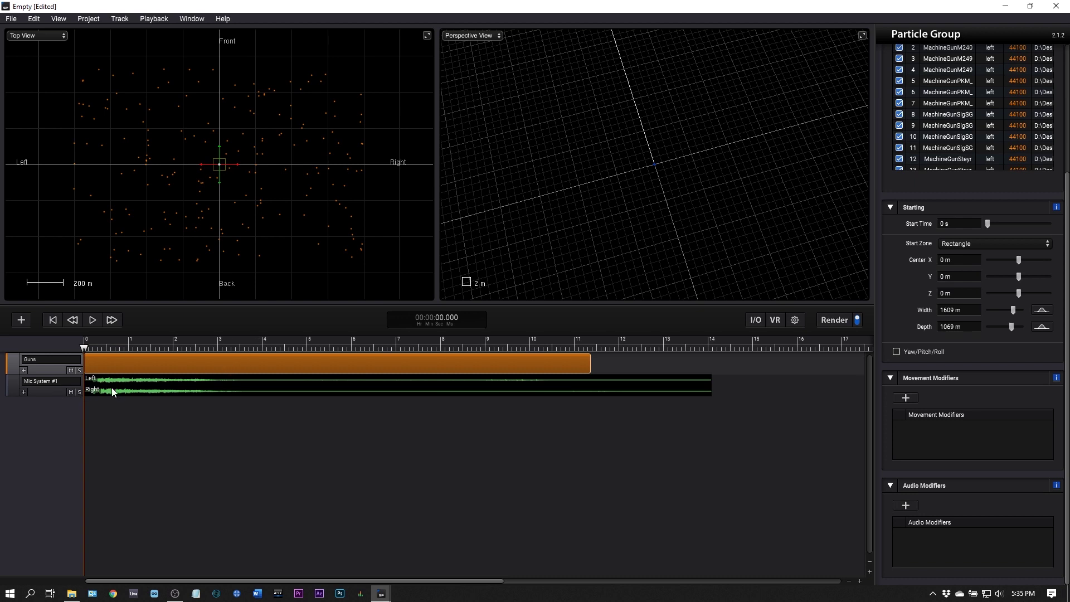
pyautogui.press('space')
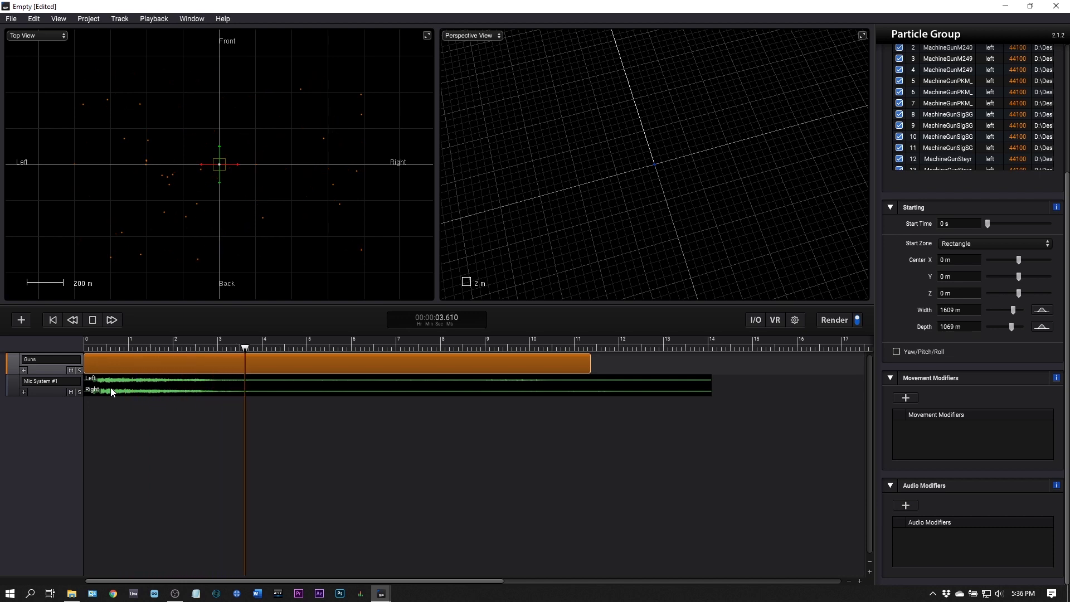
pyautogui.press('space')
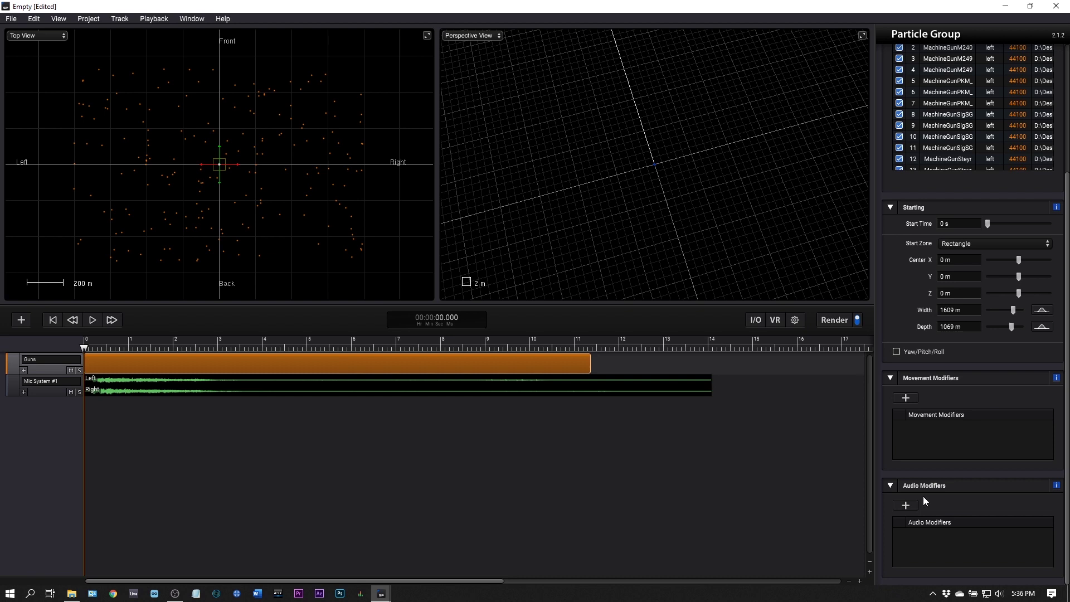
# Add a Random Delay audio modifier to the Guns group
pyautogui.click(905, 506)
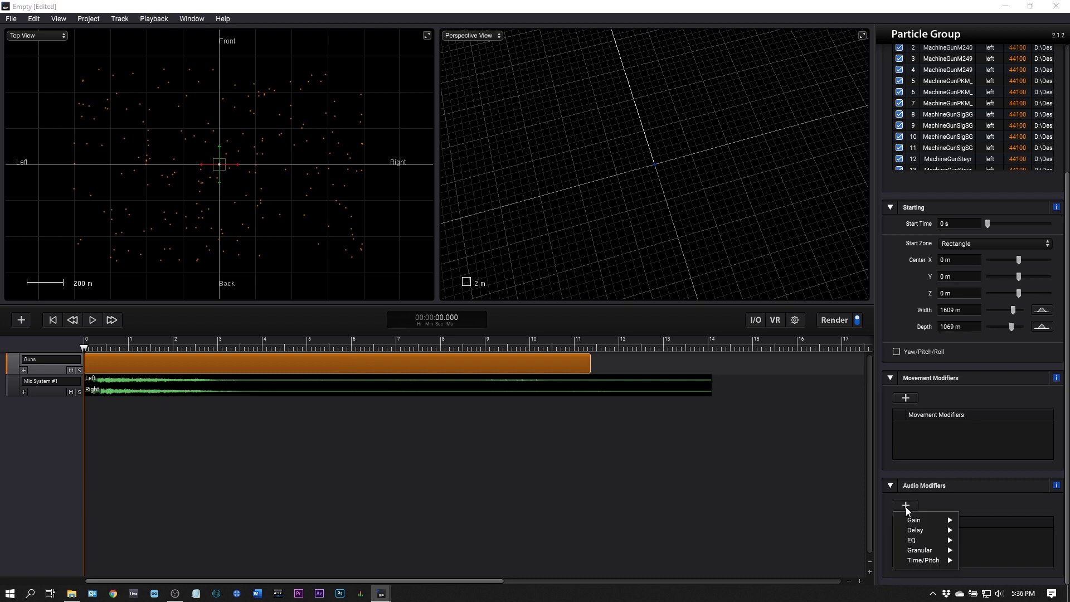
pyautogui.moveTo(944, 532)
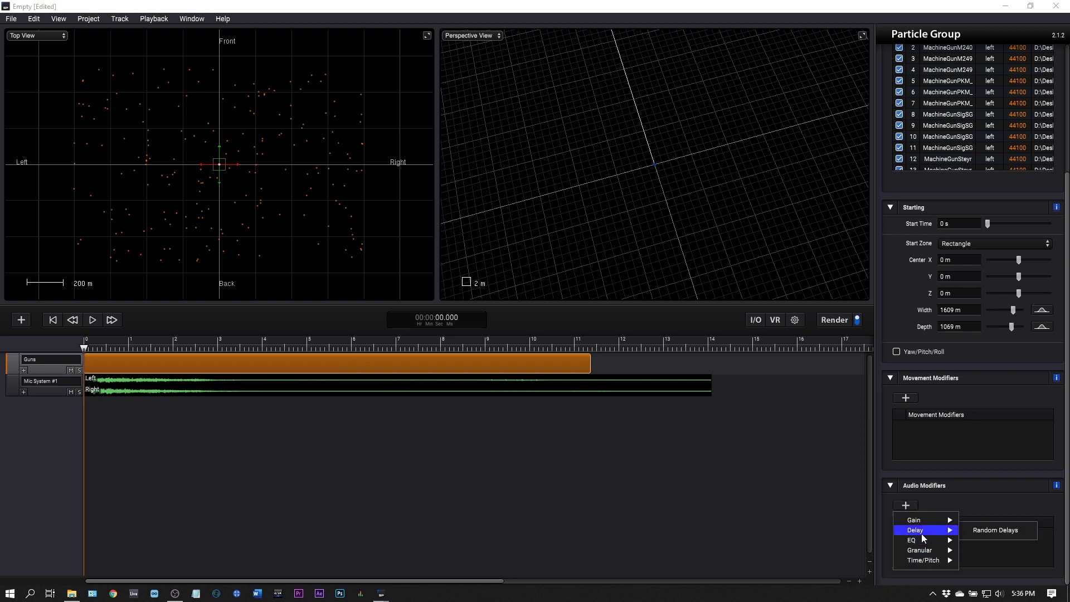
pyautogui.click(980, 530)
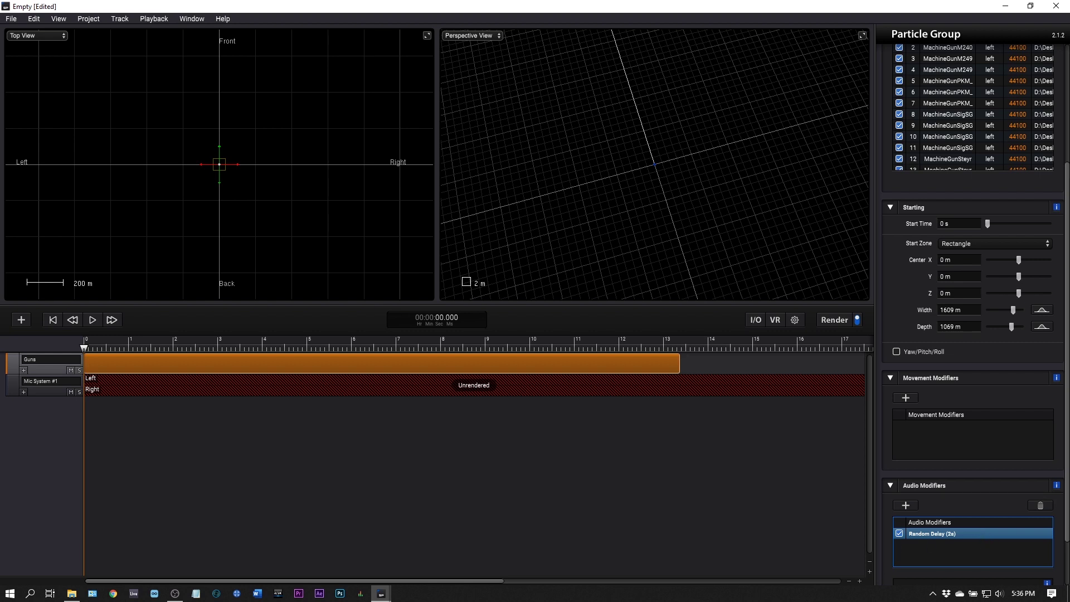
pyautogui.click(981, 533)
pyautogui.scroll(-1, 982, 534)
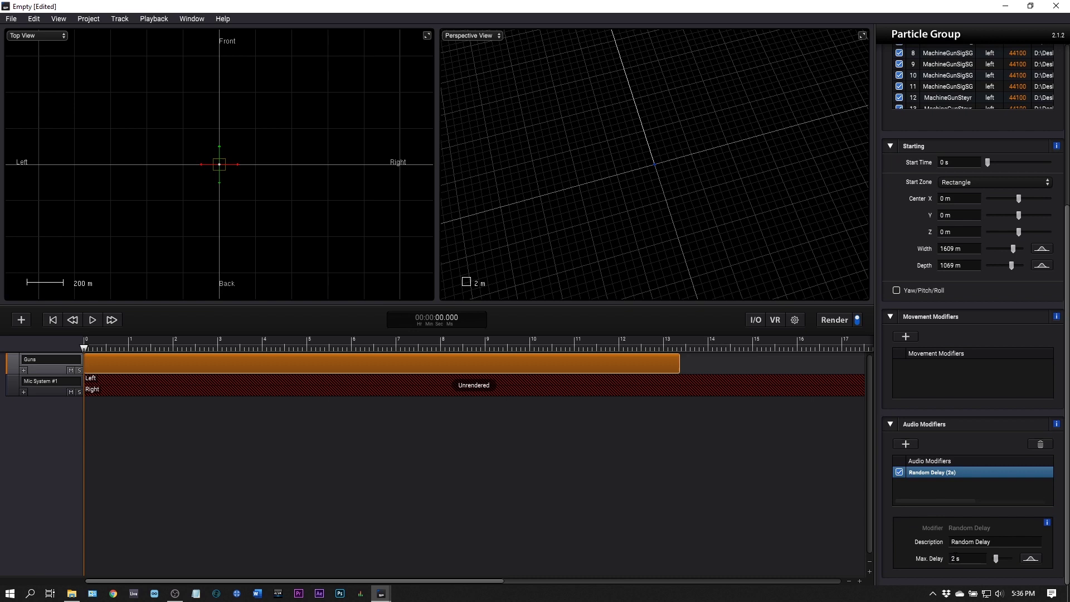
# Set the Random Delay's Max. Delay to 60 s and apply its distribution
pyautogui.doubleClick(954, 559)
pyautogui.write('60')
pyautogui.press('Return')
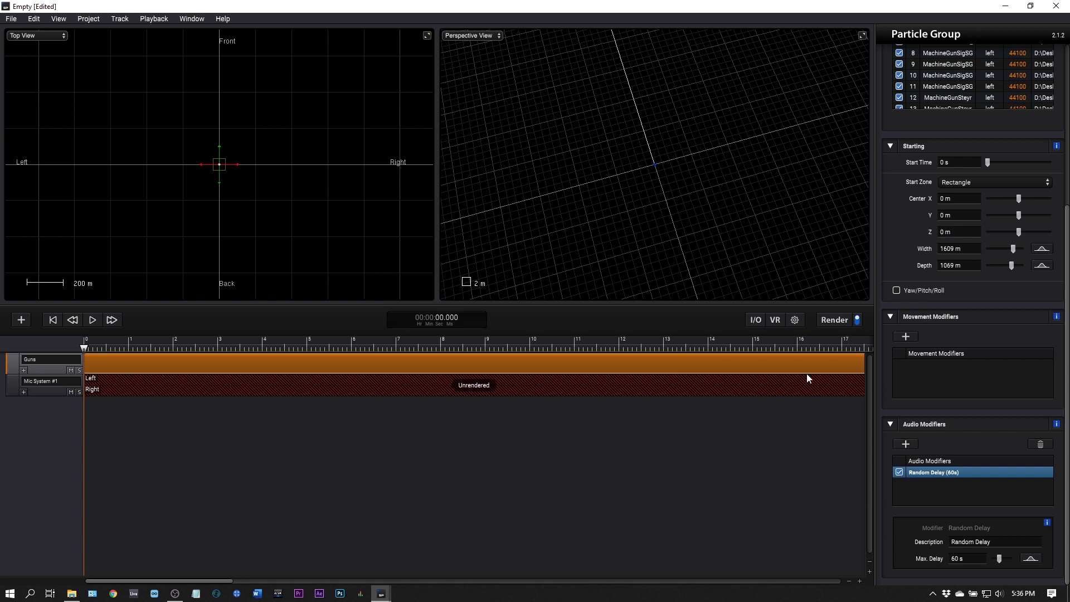
pyautogui.click(1028, 560)
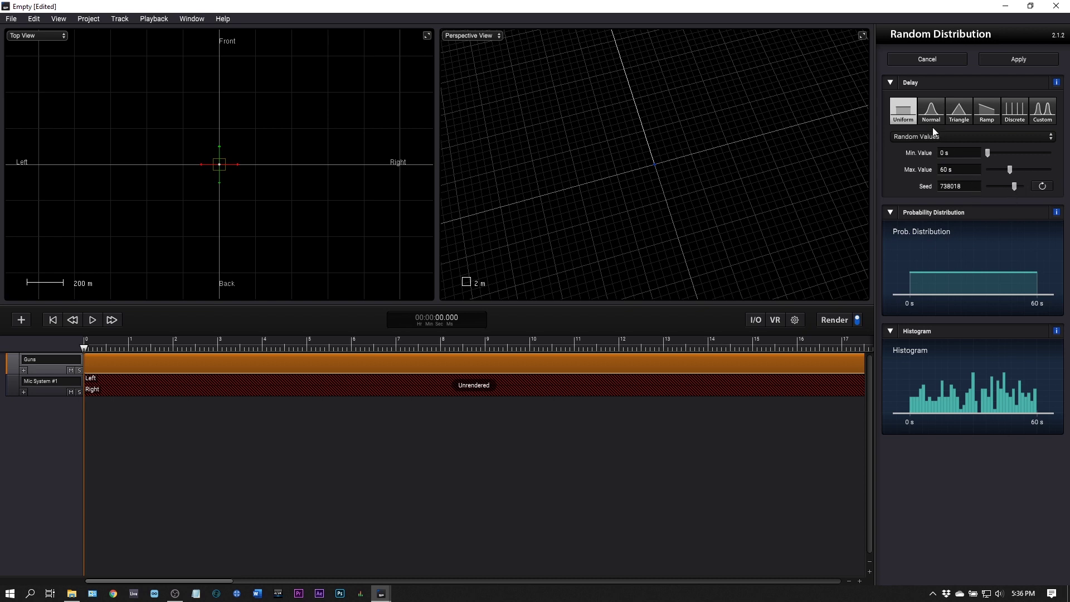
pyautogui.click(1015, 61)
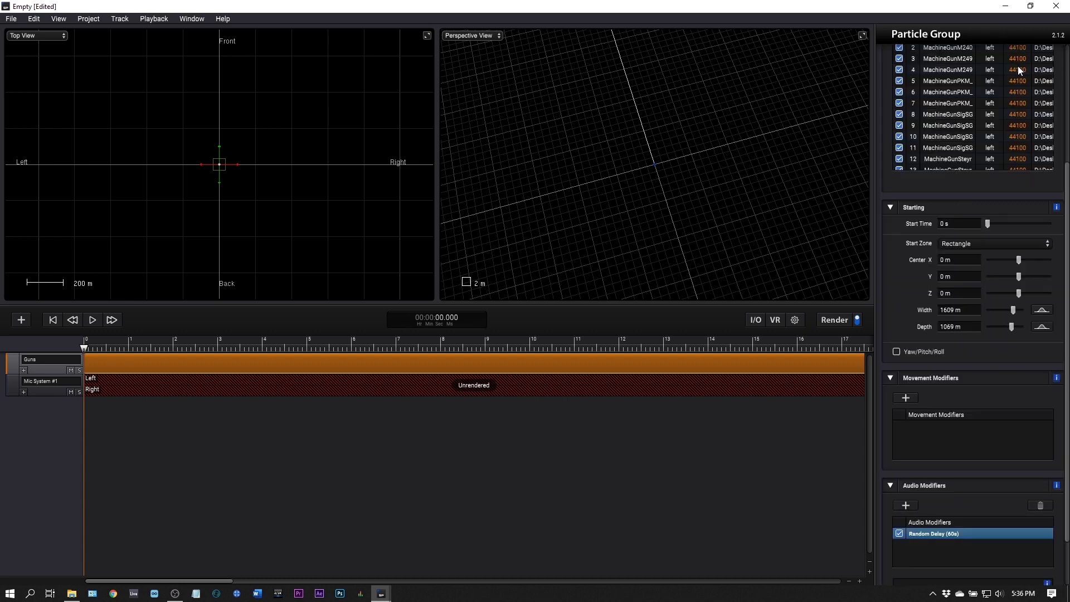
# Render the delayed Guns scene and play back the roughly 70-second stereo result
pyautogui.click(830, 319)
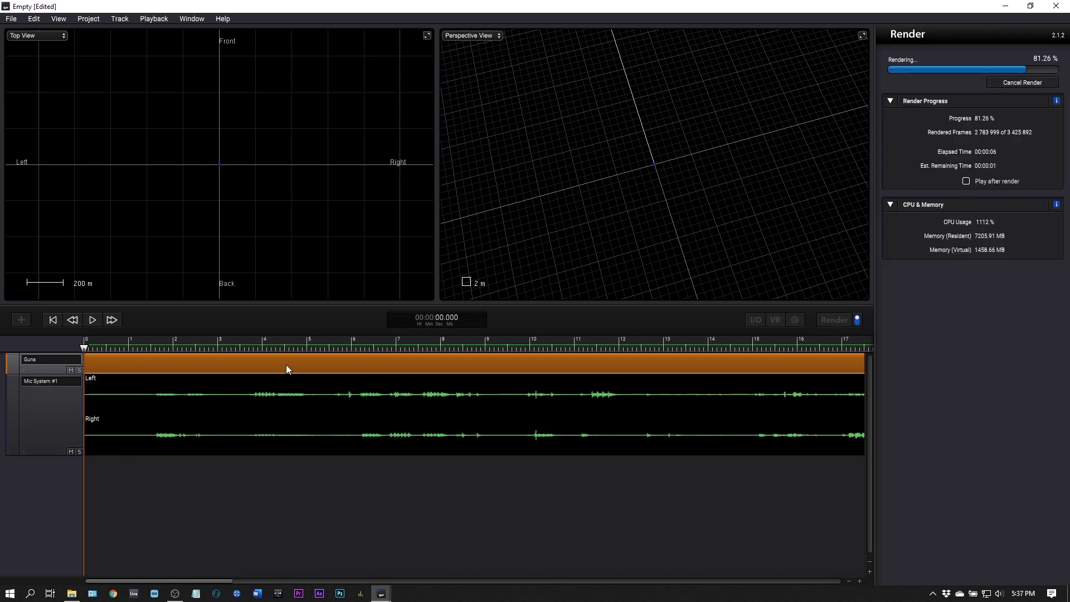
pyautogui.press('space')
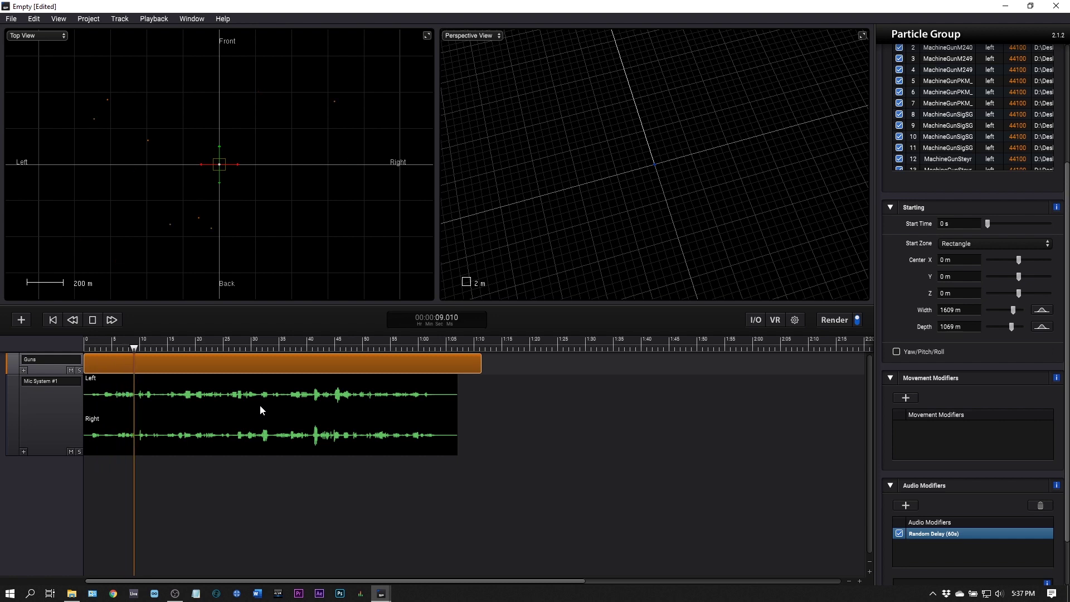
pyautogui.press('space')
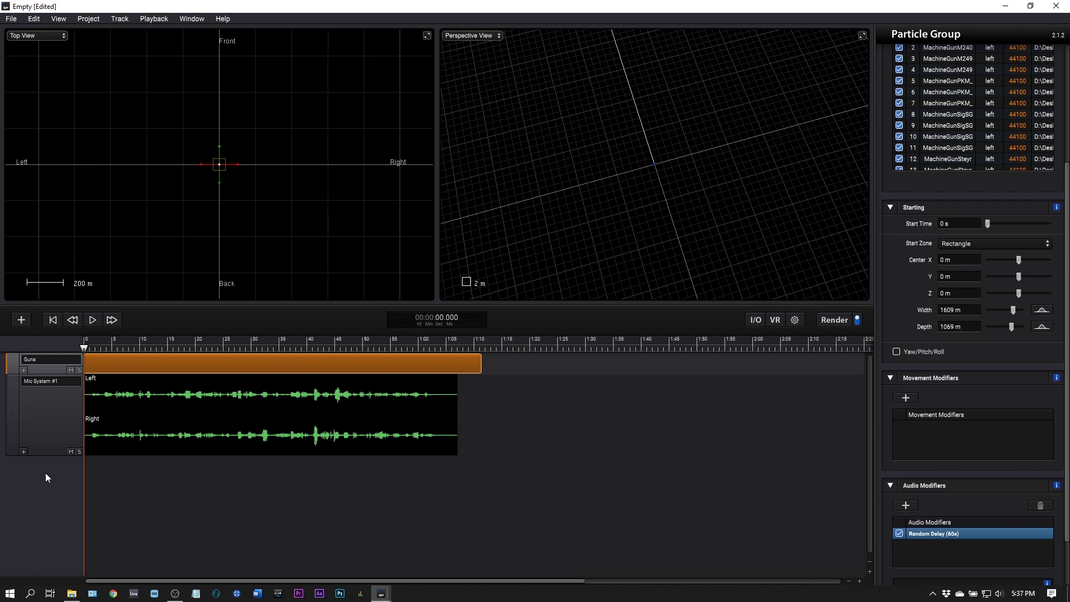
# Add Particle Group #2 and make its particles start in a 1609 m by 1609 m Rectangle zone
pyautogui.click(22, 320)
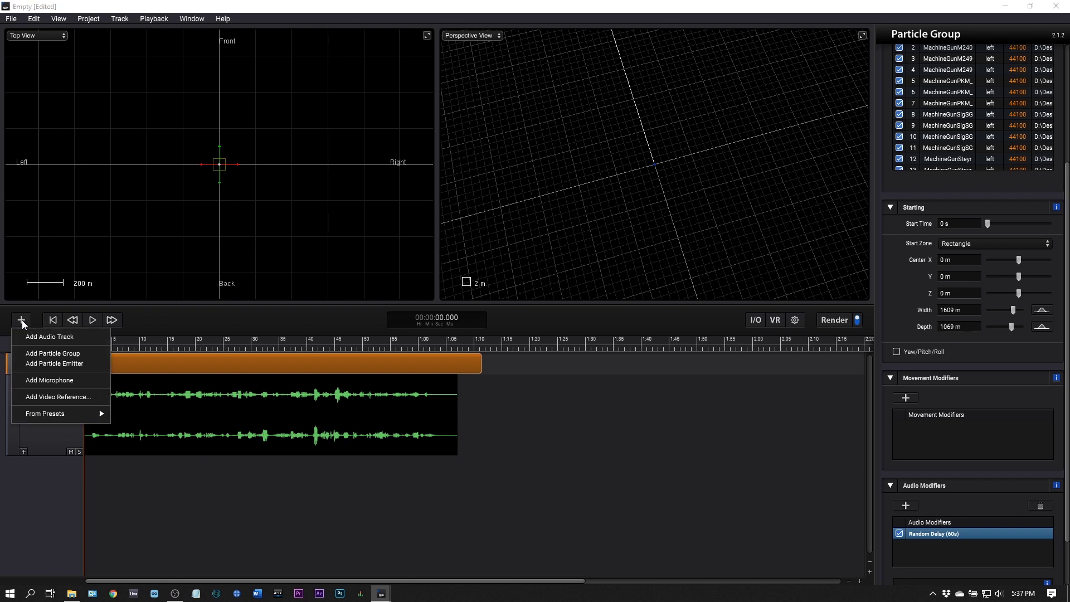
pyautogui.click(60, 355)
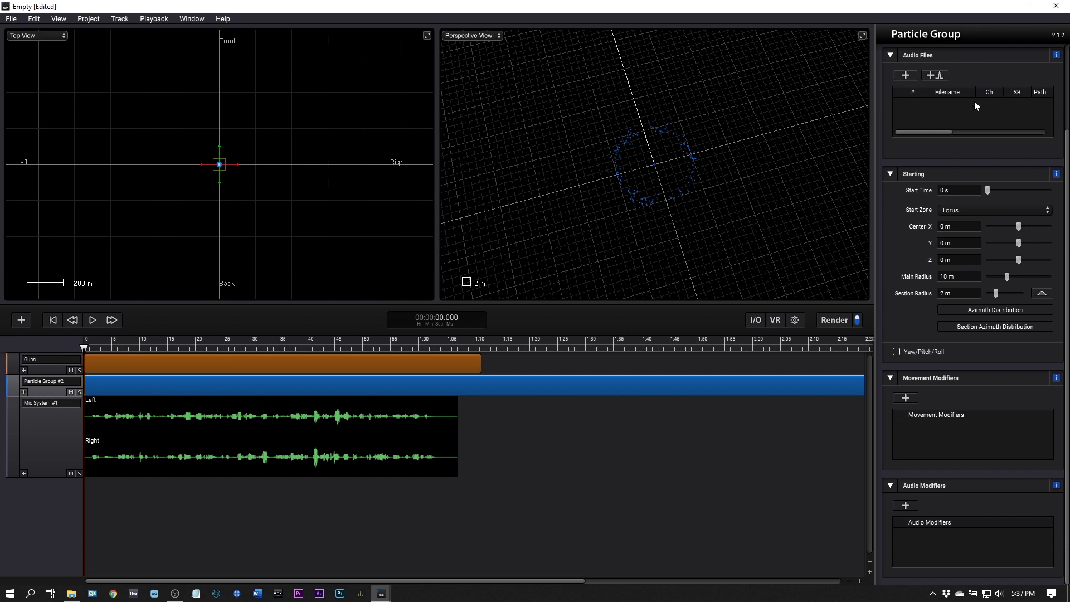
pyautogui.moveTo(1066, 136); pyautogui.dragTo(1066, 59)
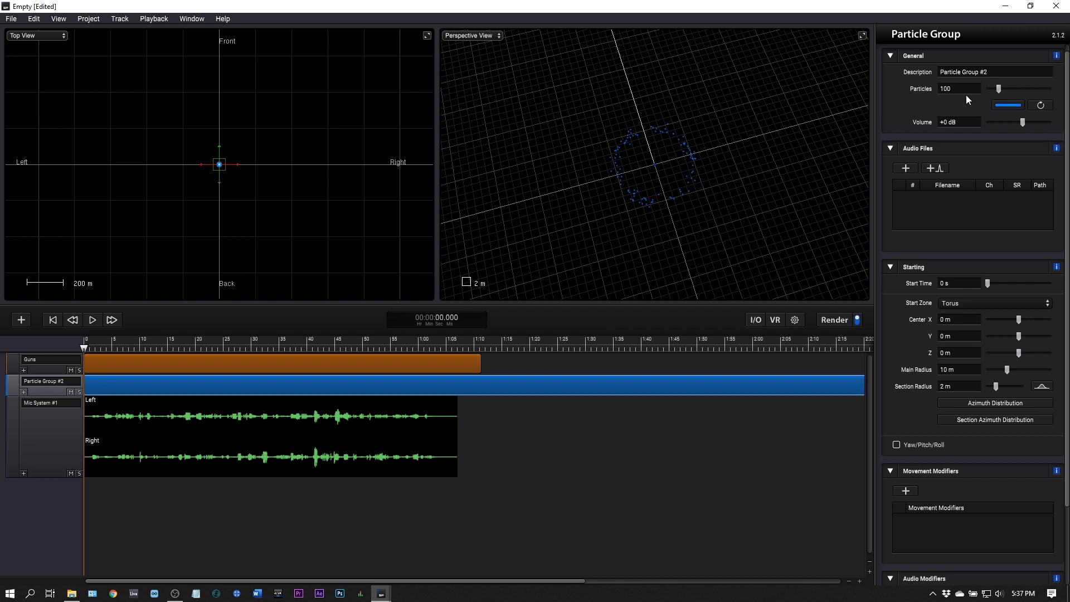
pyautogui.click(954, 302)
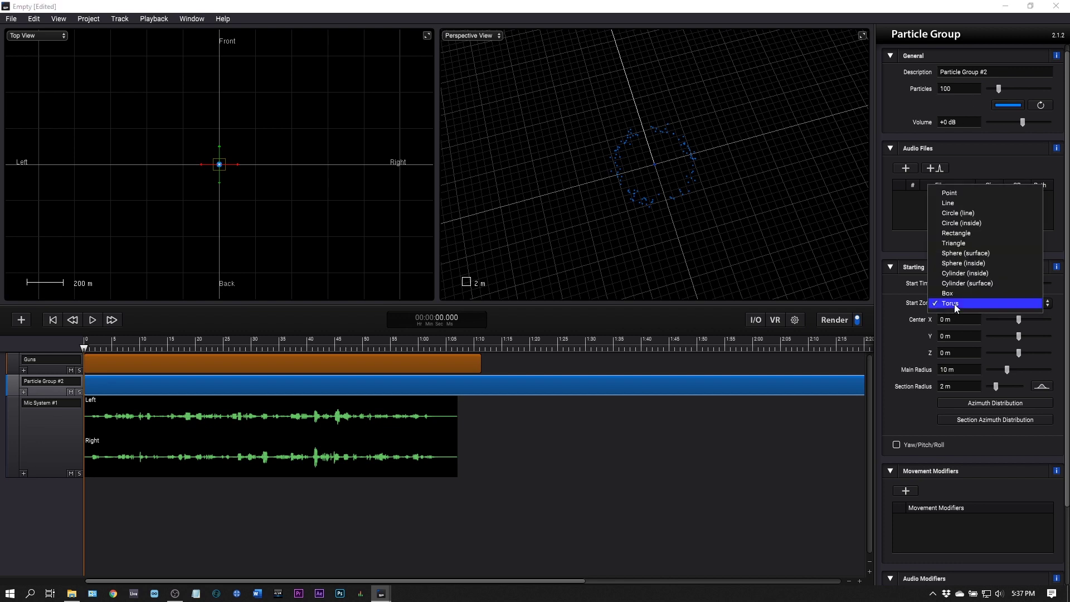
pyautogui.click(960, 236)
pyautogui.click(941, 370)
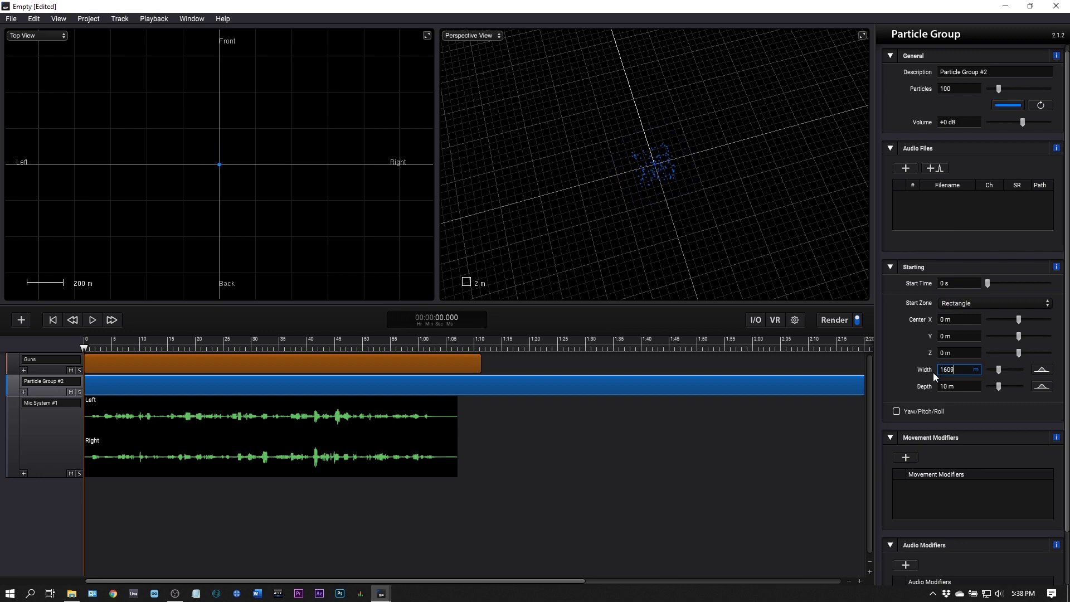
pyautogui.write('1609')
pyautogui.press('Return')
# In SFXB_Explosions, select the 56 files from ExplosionHouse_SFXB.585.wav through the last file
pyautogui.click(71, 593)
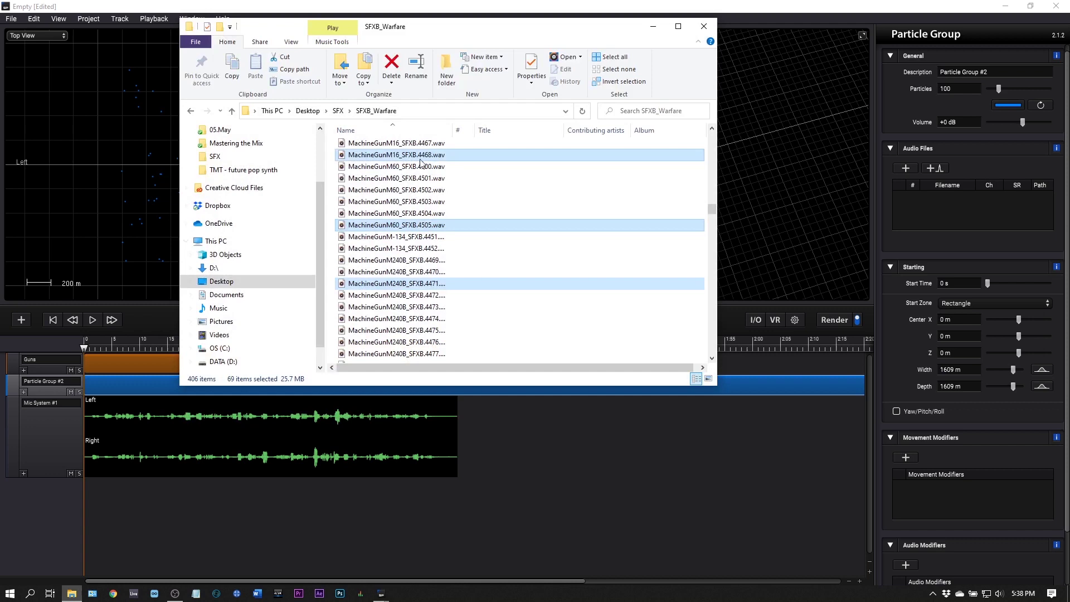
pyautogui.click(337, 110)
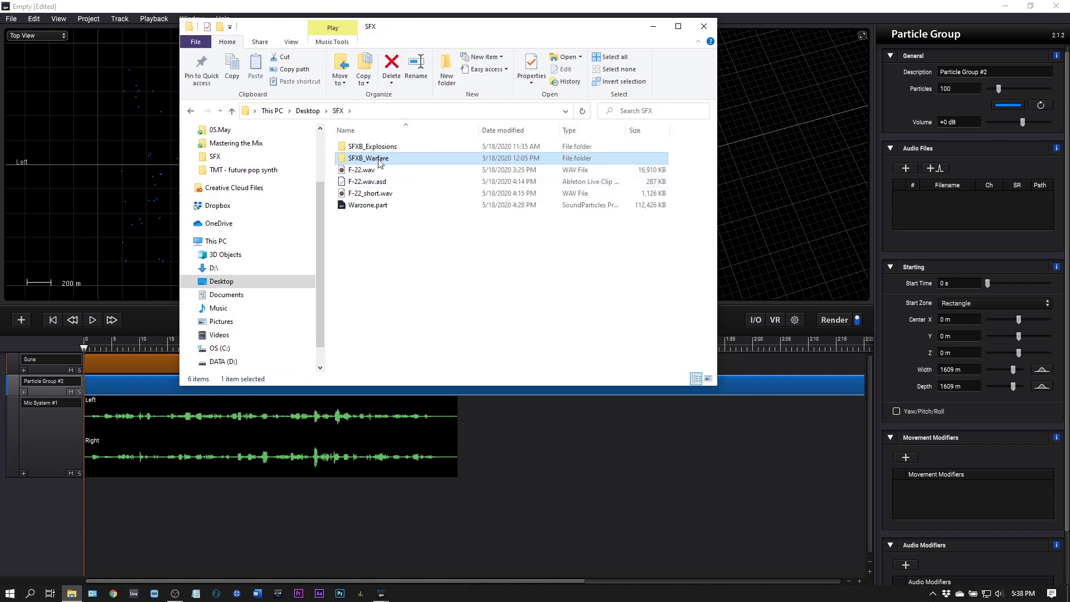
pyautogui.doubleClick(390, 146)
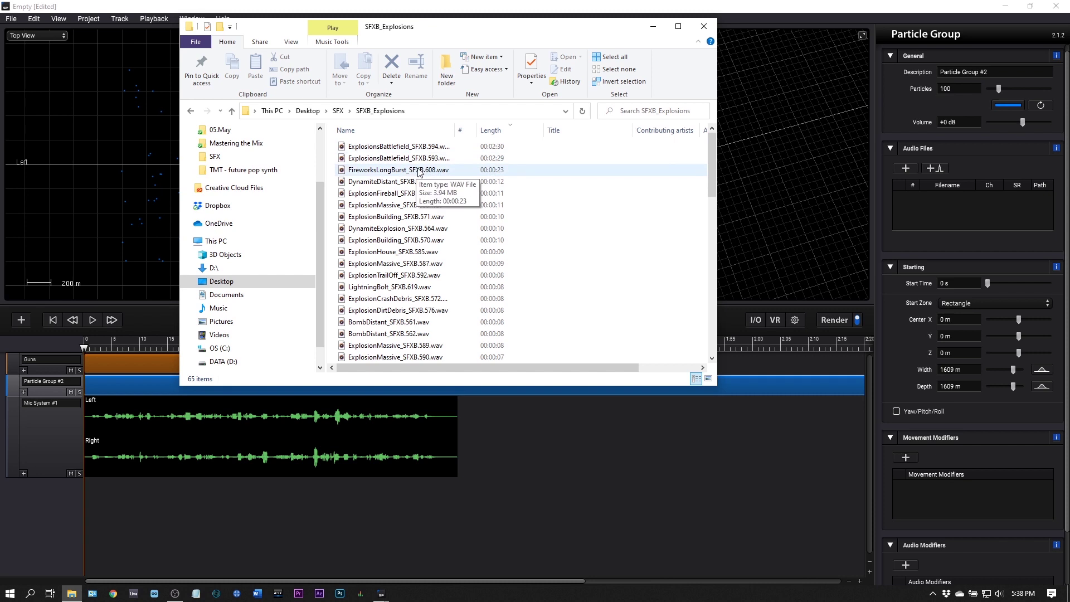
pyautogui.click(401, 253)
pyautogui.scroll(-15, 506, 287)
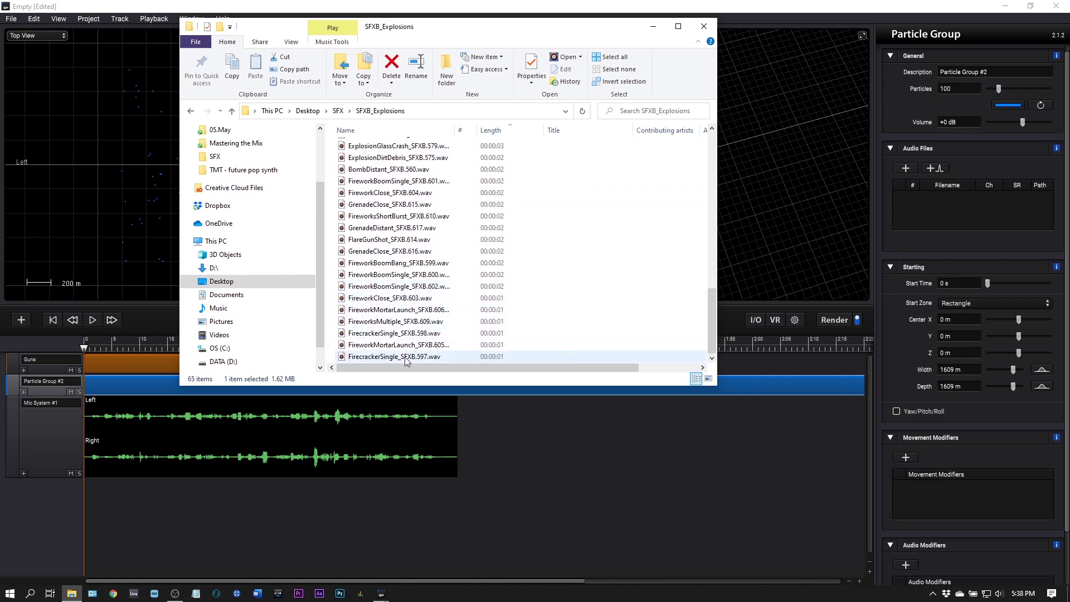
pyautogui.keyDown('shift'); pyautogui.click(424, 356); pyautogui.keyUp('shift')
# Drop the 56 explosion files into Particle Group #2's Audio Files list and close Explorer
pyautogui.moveTo(393, 195); pyautogui.dragTo(941, 190)
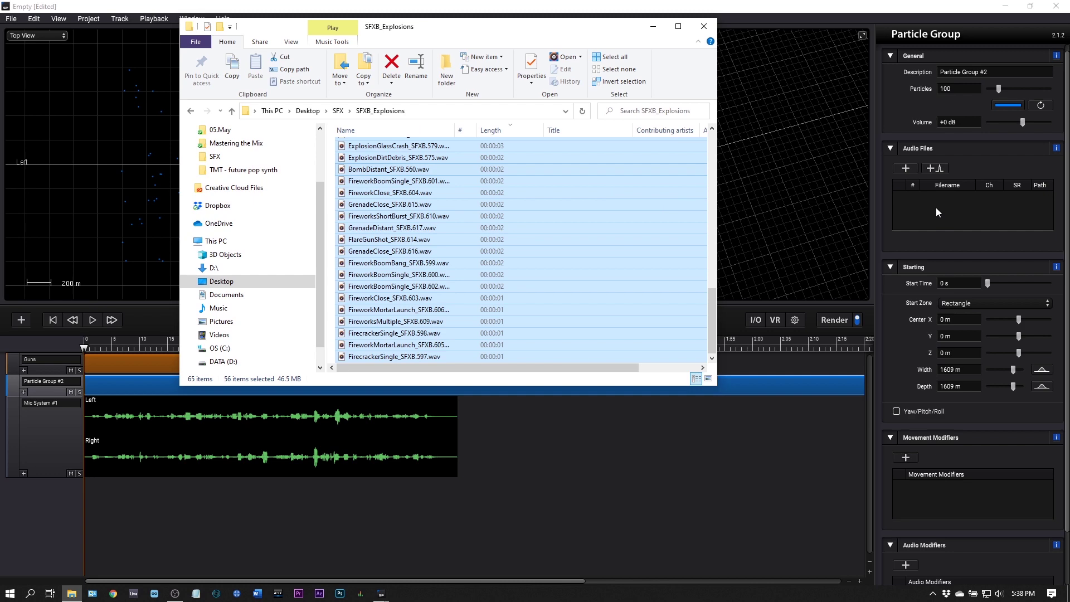
pyautogui.moveTo(934, 207); pyautogui.dragTo(935, 208)
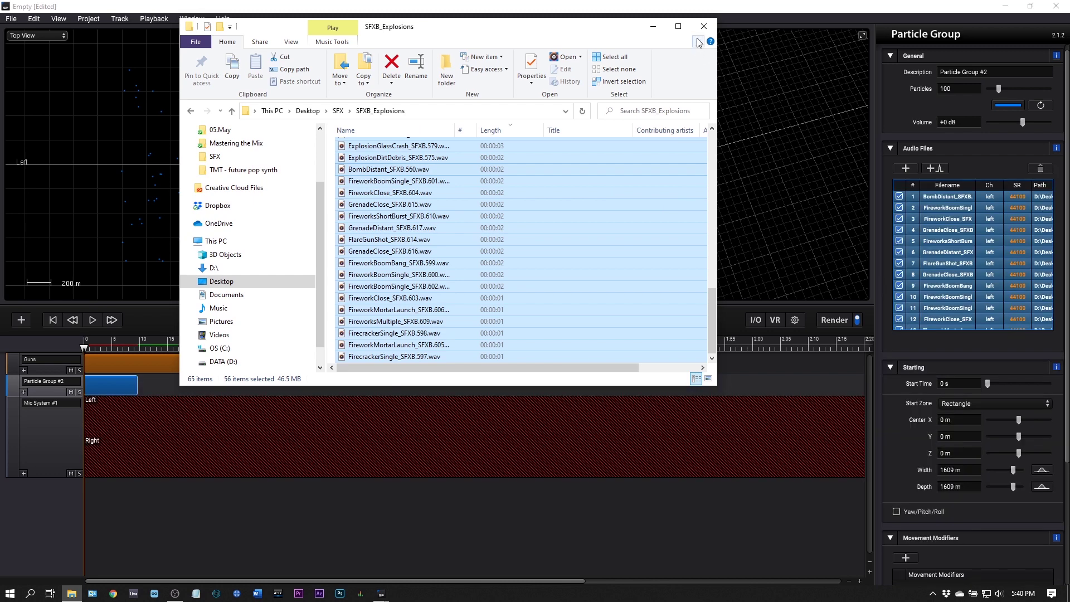
pyautogui.click(704, 26)
pyautogui.scroll(-5, 891, 471)
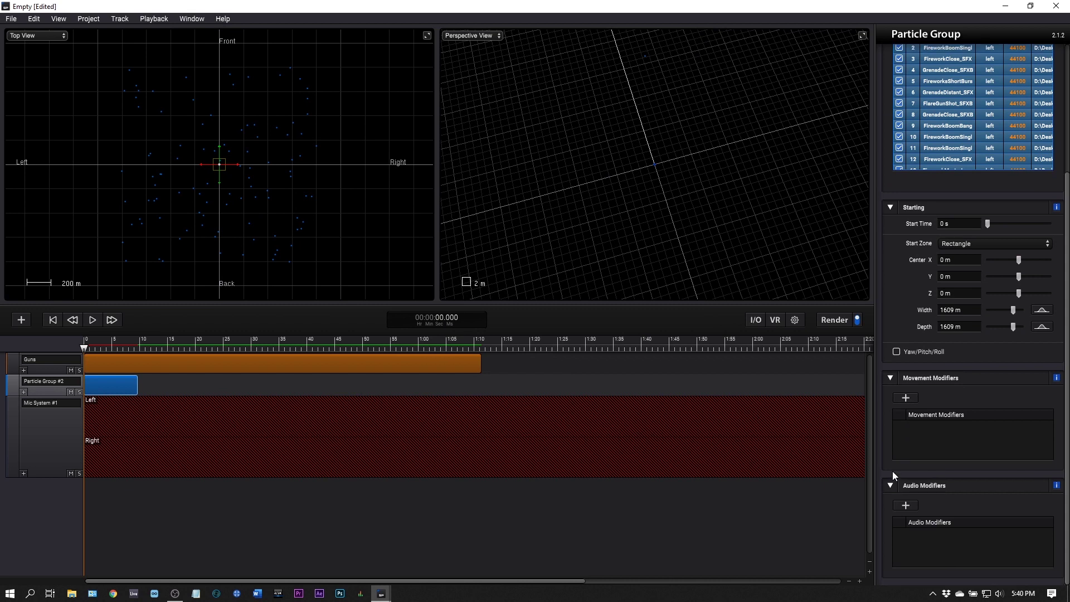
# Give Particle Group #2 a Random Gain modifier with a -24 dB minimum and 0 dB maximum
pyautogui.click(905, 506)
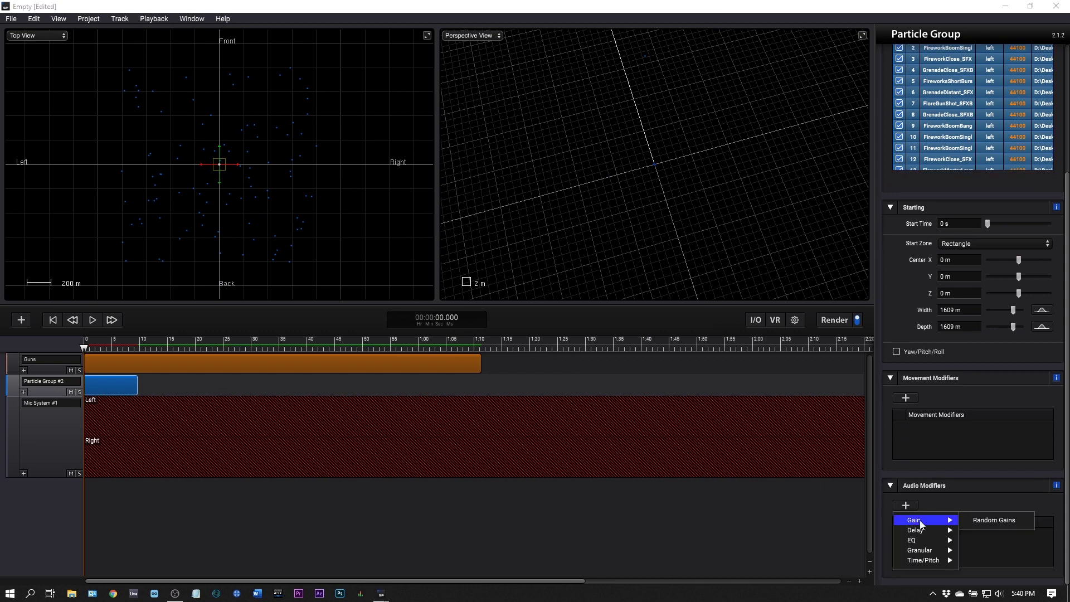
pyautogui.click(969, 521)
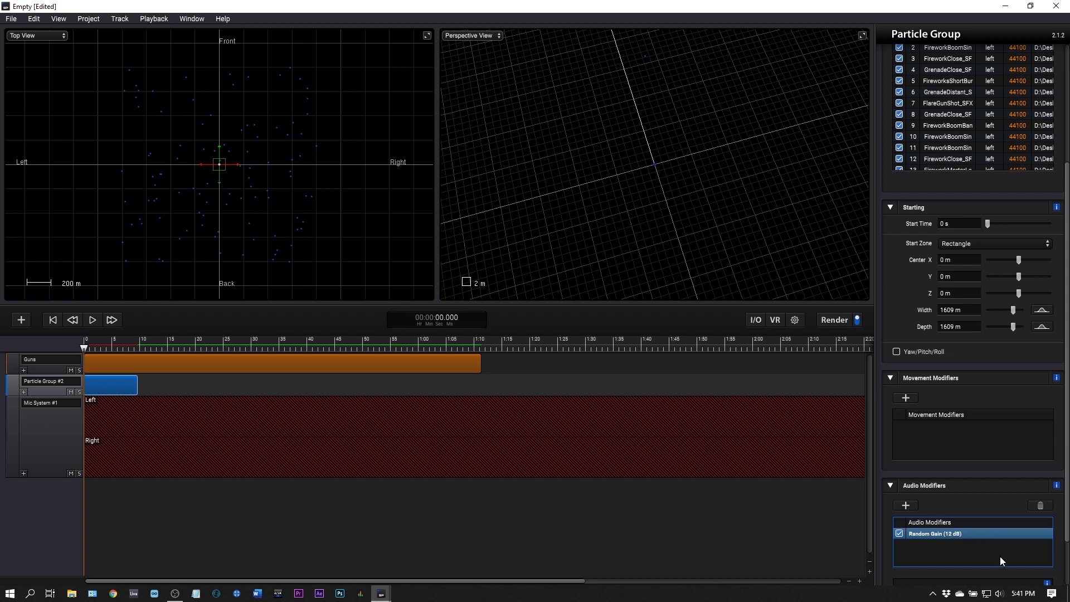
pyautogui.scroll(-2, 1024, 561)
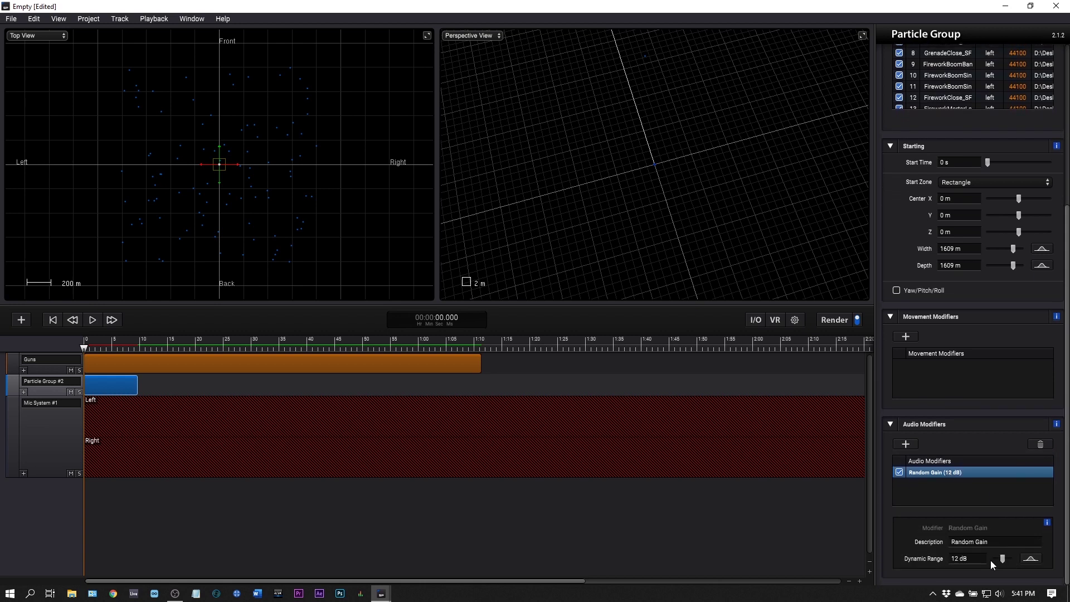
pyautogui.click(1031, 559)
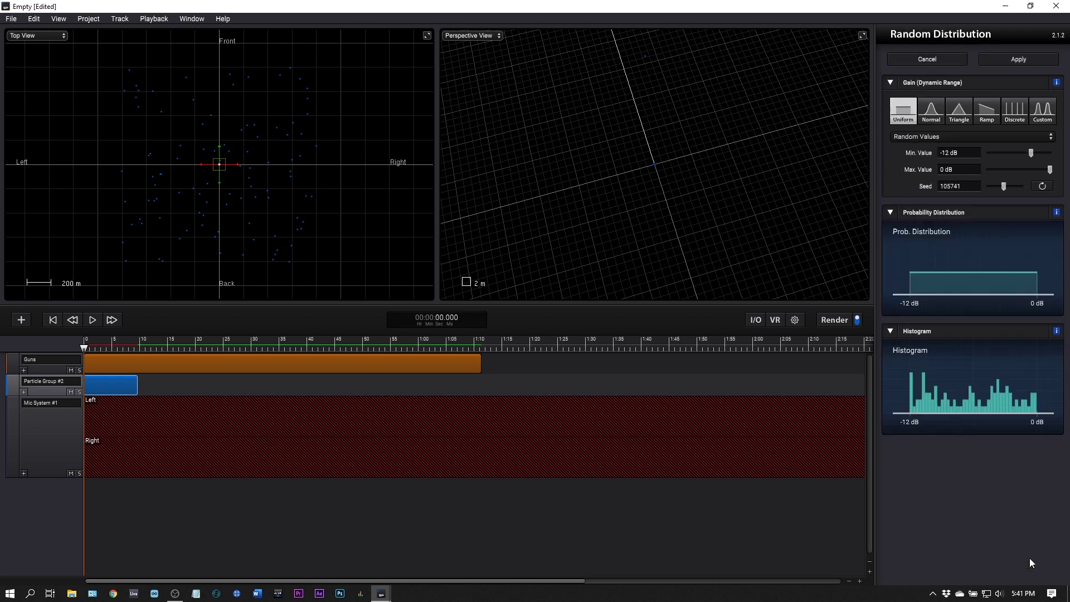
pyautogui.click(1024, 153)
pyautogui.click(950, 153)
pyautogui.hotkey('ctrl', 'a')
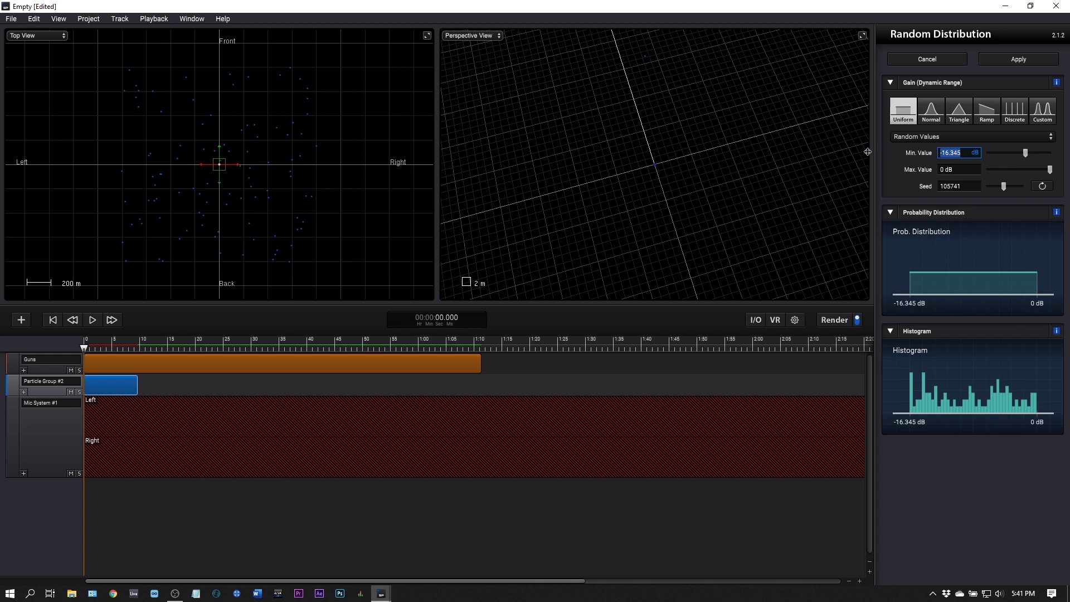
pyautogui.write('-24')
pyautogui.press('Return')
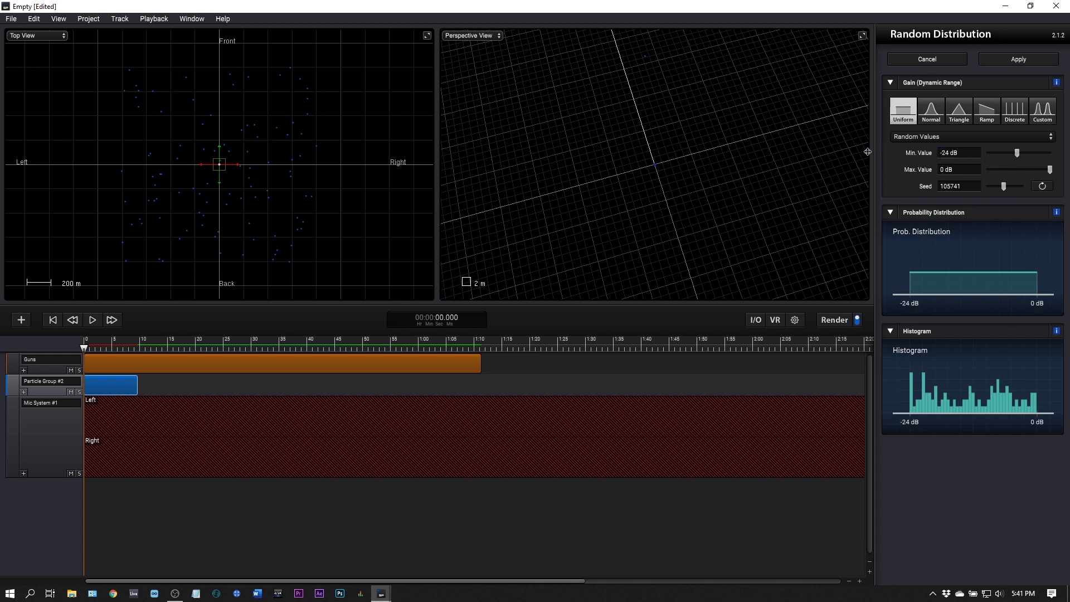
pyautogui.click(1010, 60)
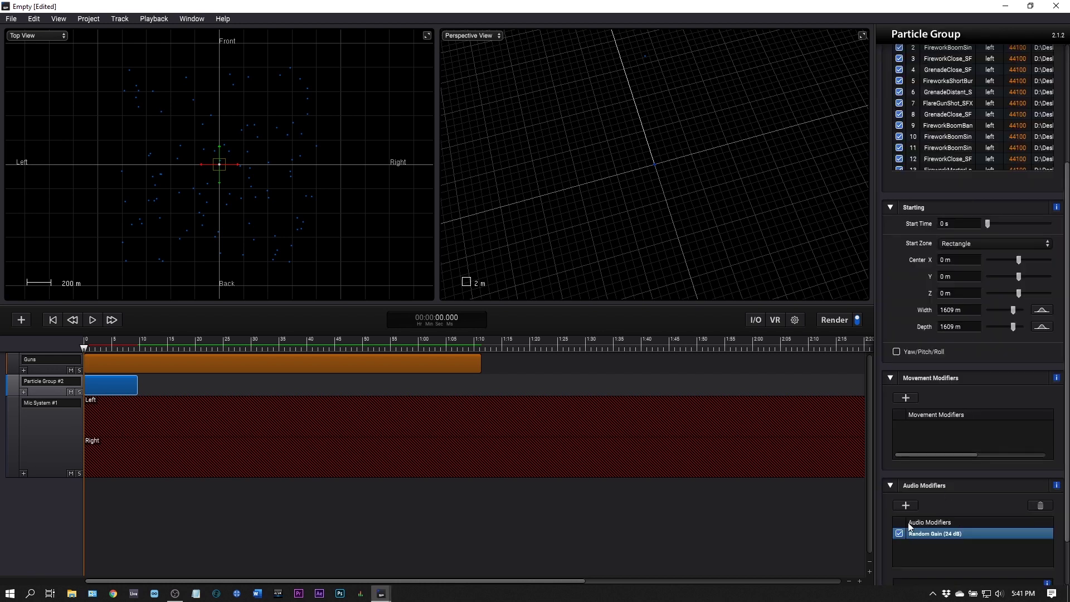
# Add a Random Delay modifier to Particle Group #2 with a maximum of about 29.577 s
pyautogui.click(906, 505)
pyautogui.click(981, 532)
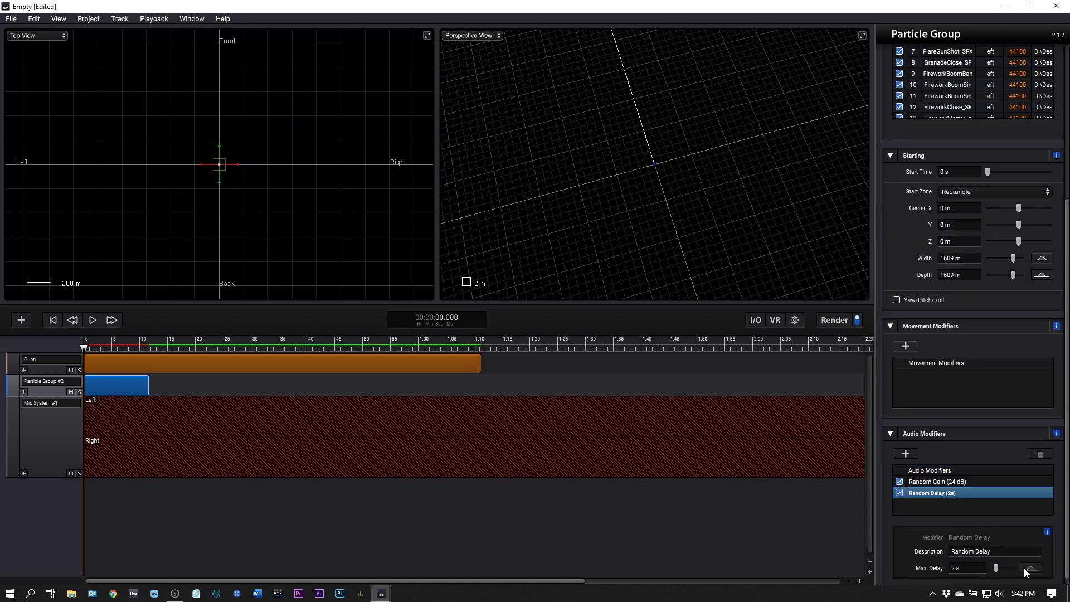
pyautogui.click(1008, 570)
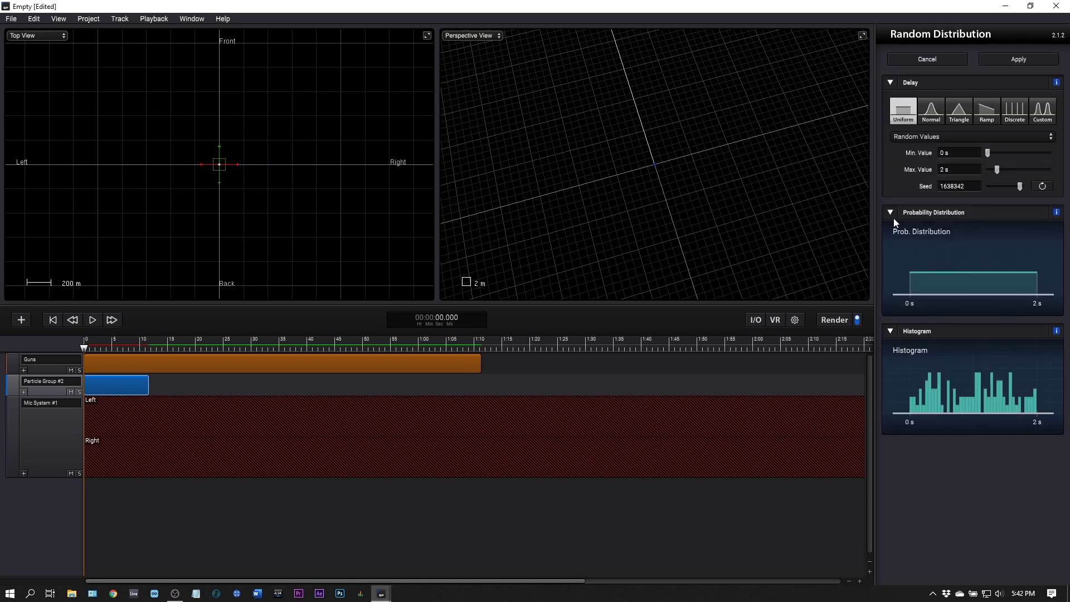
pyautogui.click(1006, 170)
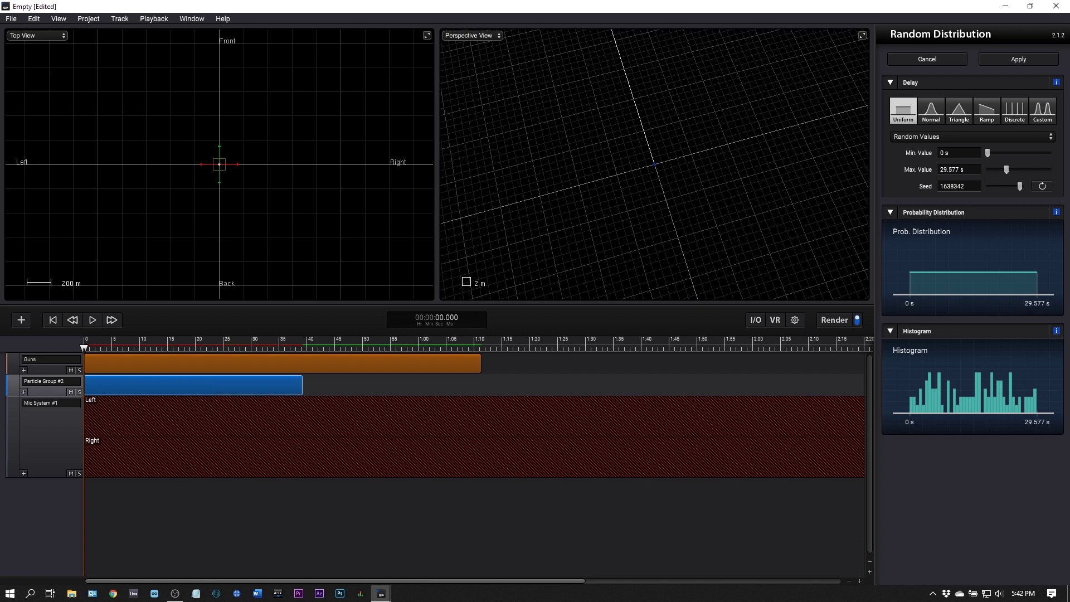
pyautogui.click(1009, 61)
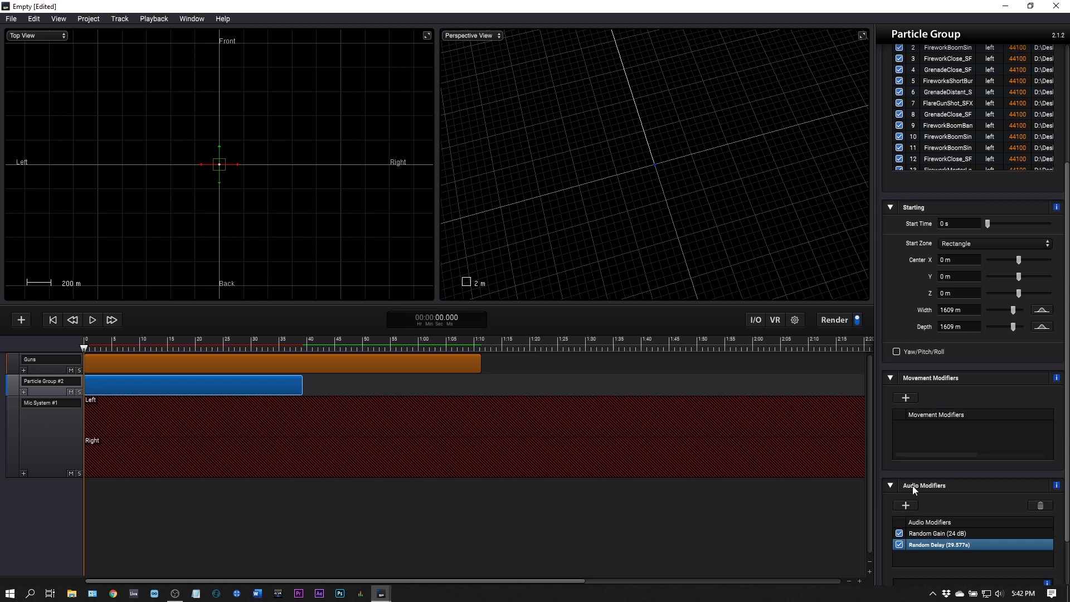
# Add a Random Gain (12 dB) modifier to the Guns group, then render the stereo mix
pyautogui.click(177, 369)
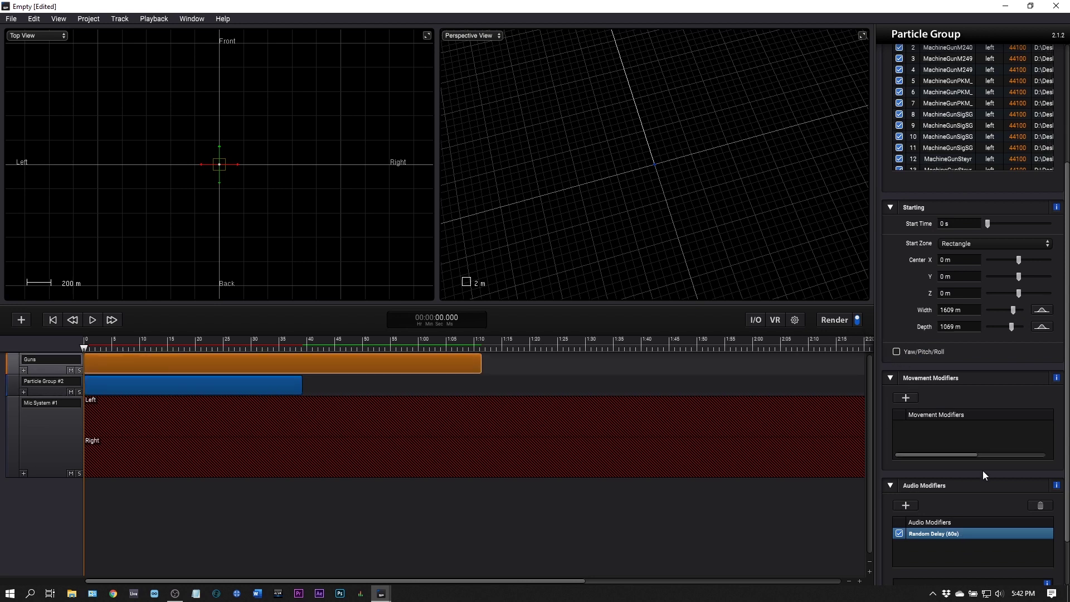
pyautogui.click(906, 504)
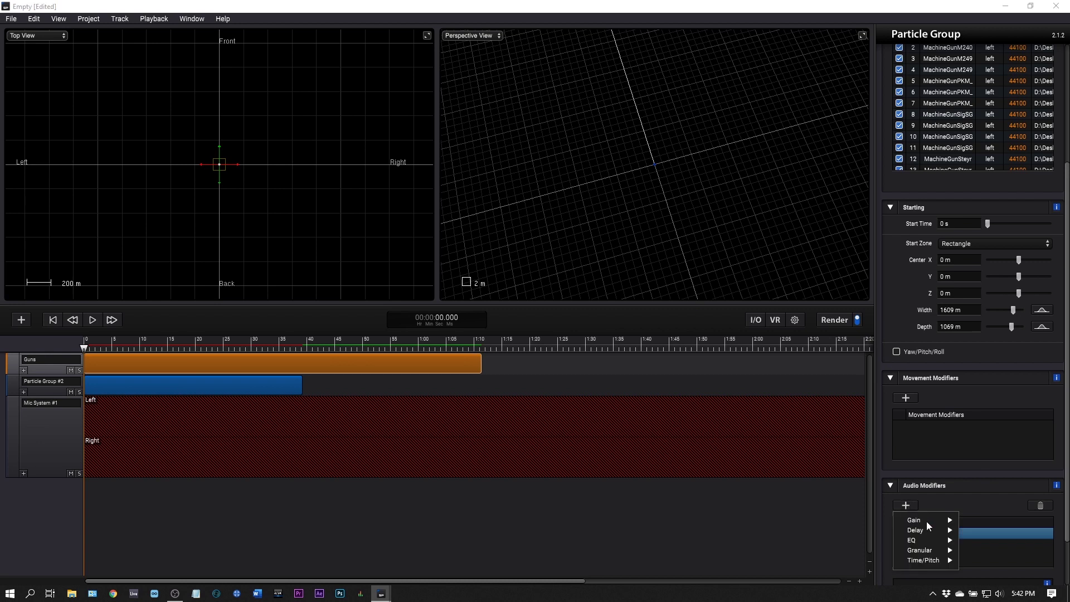
pyautogui.moveTo(927, 519)
pyautogui.click(996, 519)
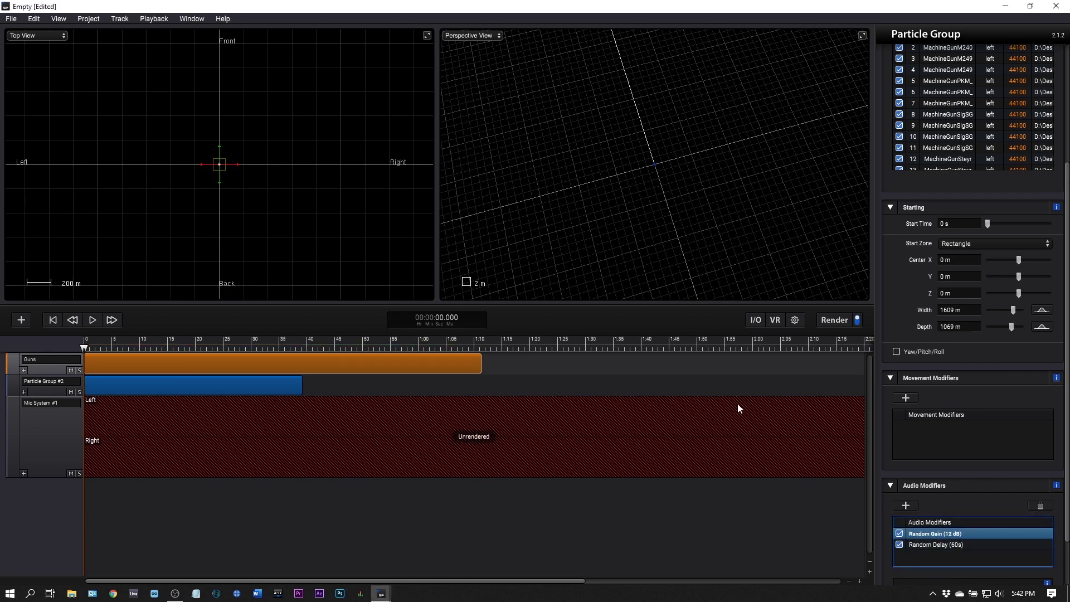
pyautogui.click(834, 320)
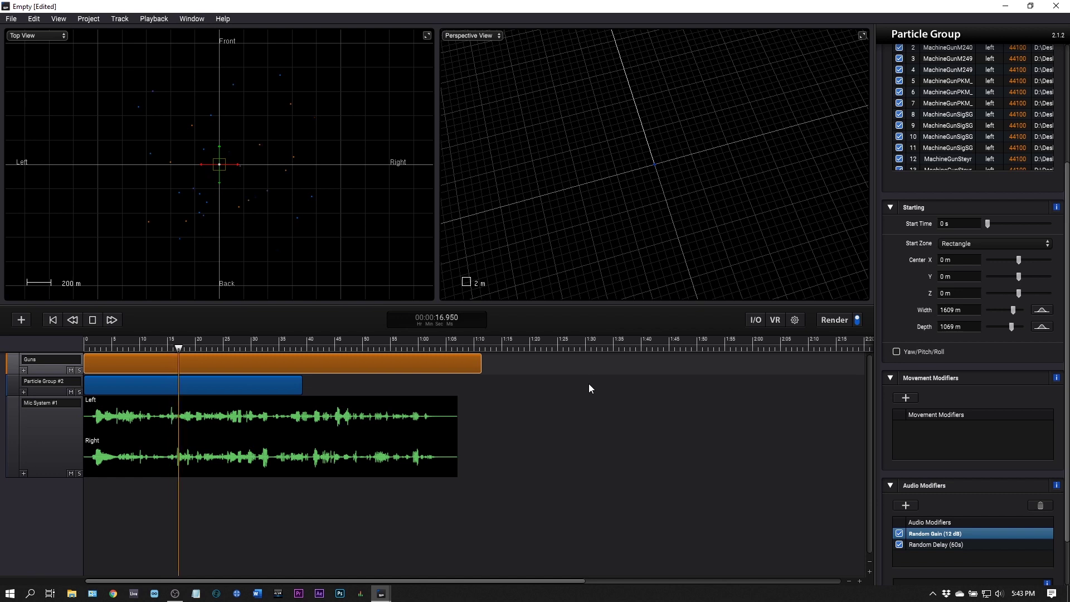
pyautogui.press('space')
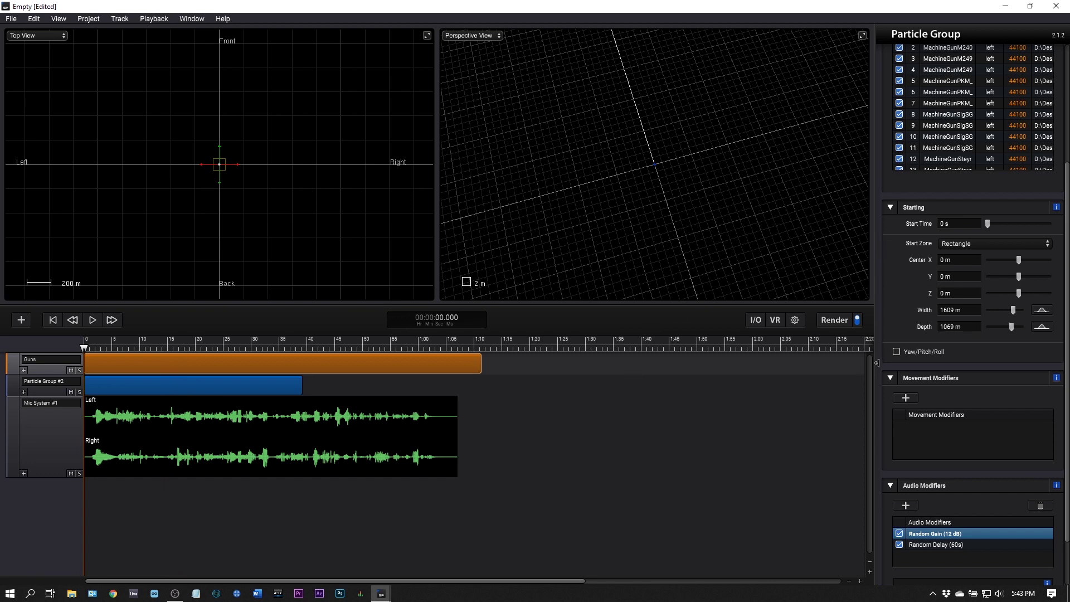
# Regenerate the Guns particle positions and re-render the stereo mix to Mic System #1
pyautogui.scroll(3, 936, 94)
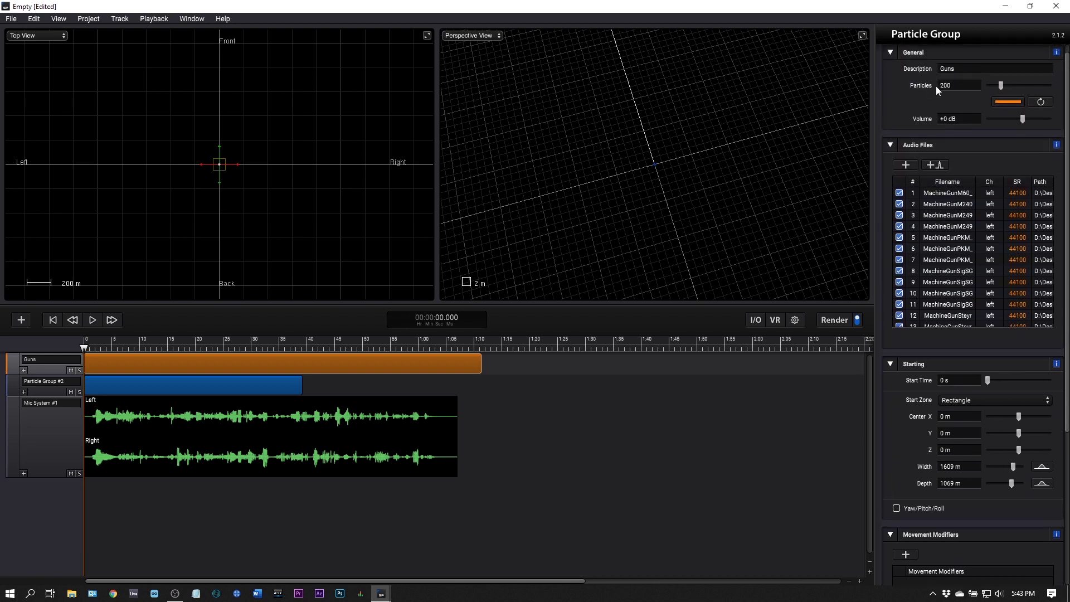
pyautogui.click(1036, 102)
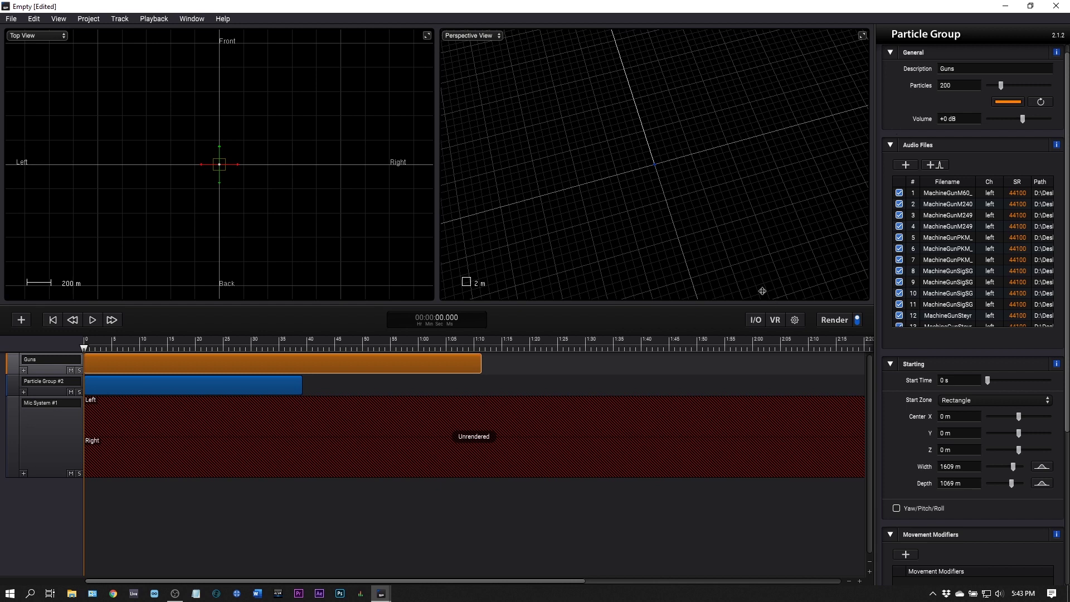
pyautogui.click(834, 320)
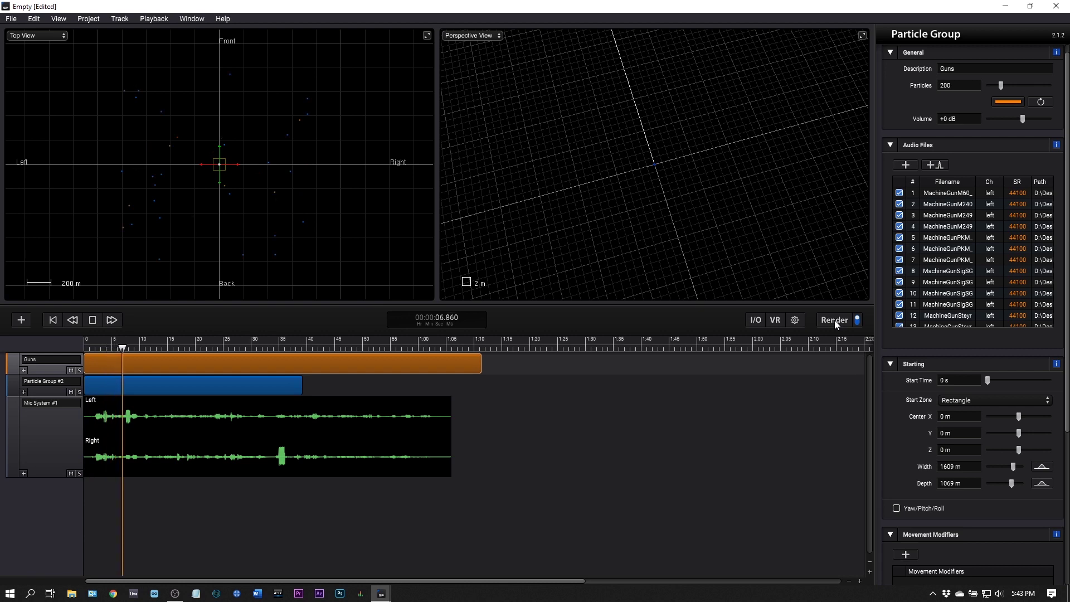
pyautogui.press('space')
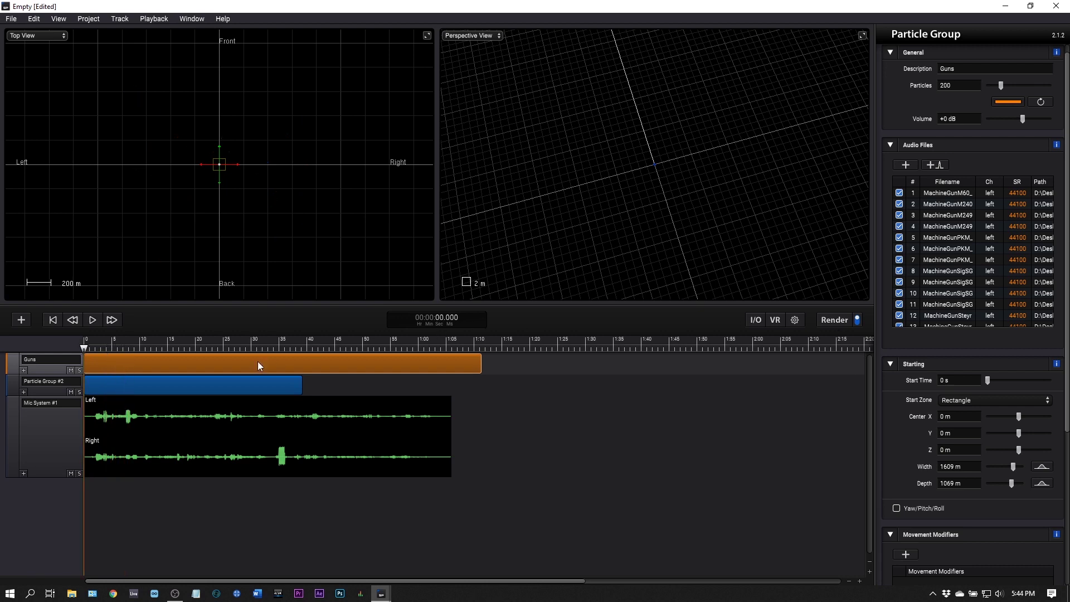
# Rename Particle Group #2 to 'Exp' and set its particle count to 50
pyautogui.click(204, 381)
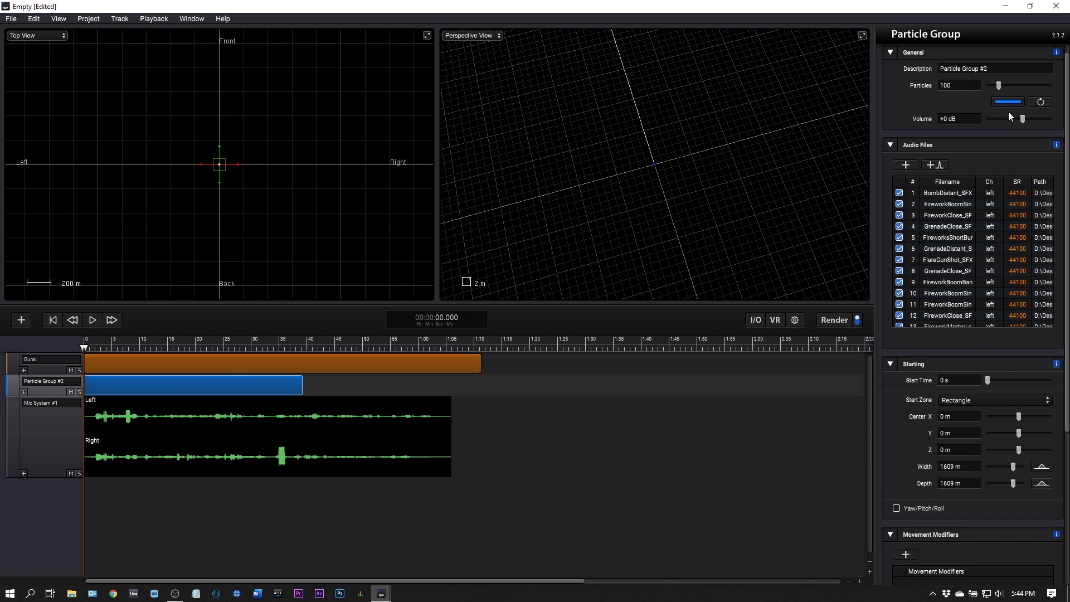
pyautogui.tripleClick(1002, 68)
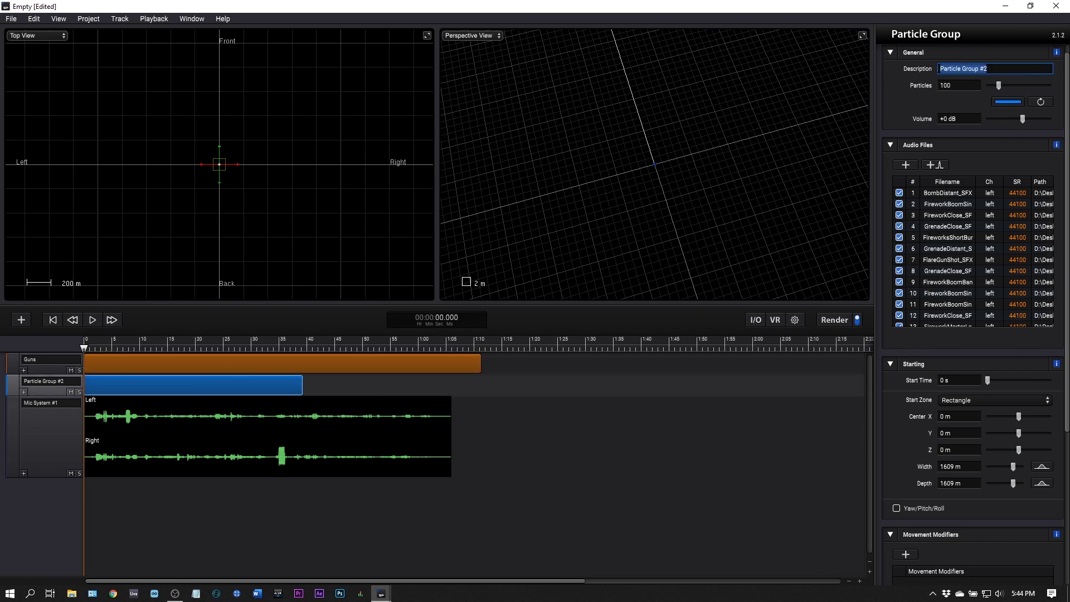
pyautogui.write('Exp')
pyautogui.press('Return')
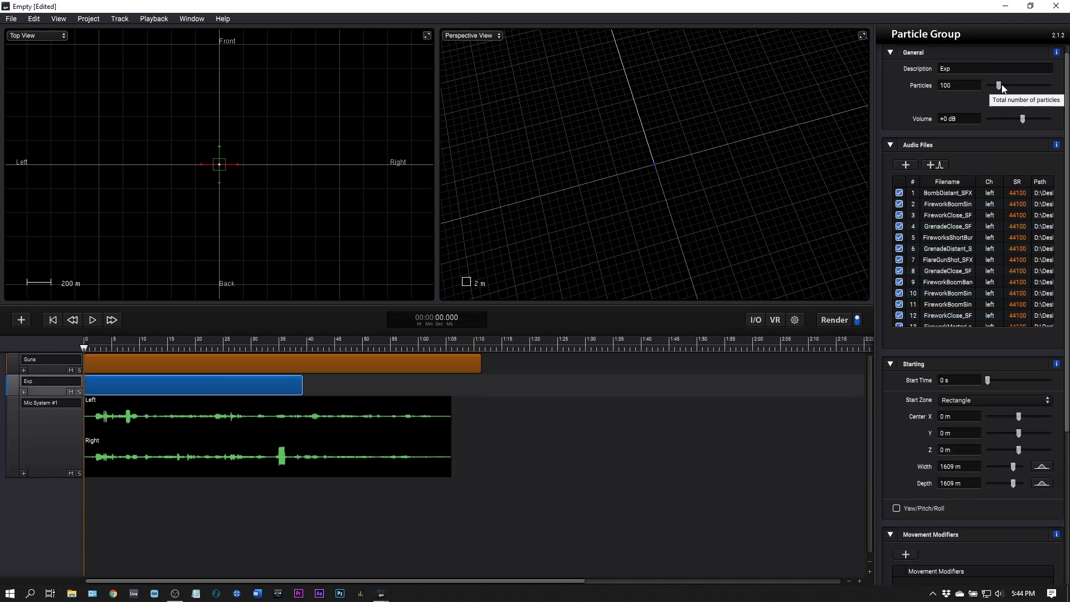
pyautogui.moveTo(989, 86); pyautogui.dragTo(1051, 85)
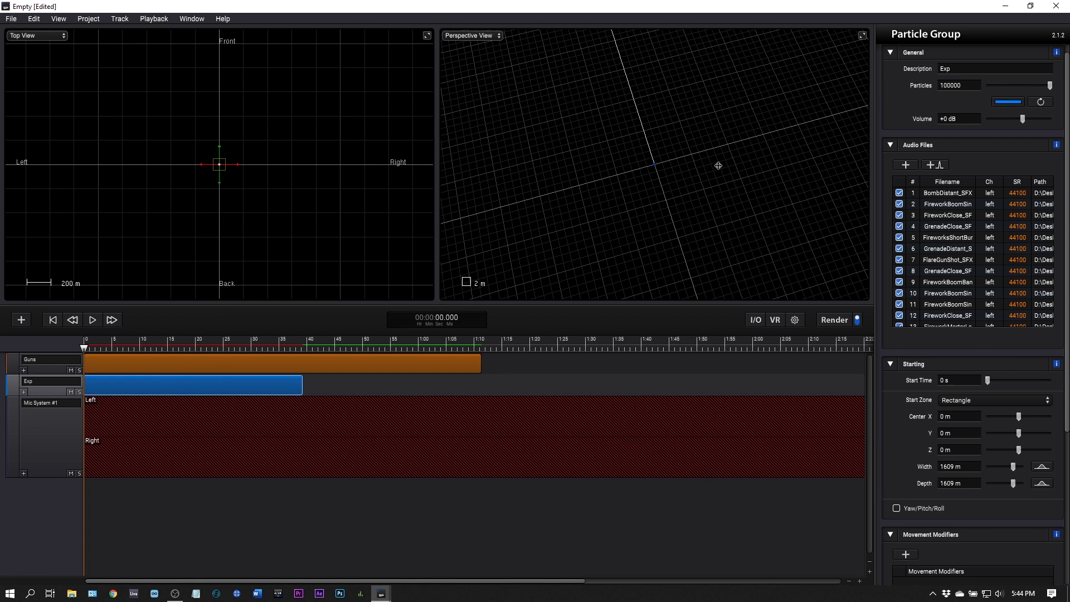
pyautogui.doubleClick(957, 85)
pyautogui.write('50')
pyautogui.press('Return')
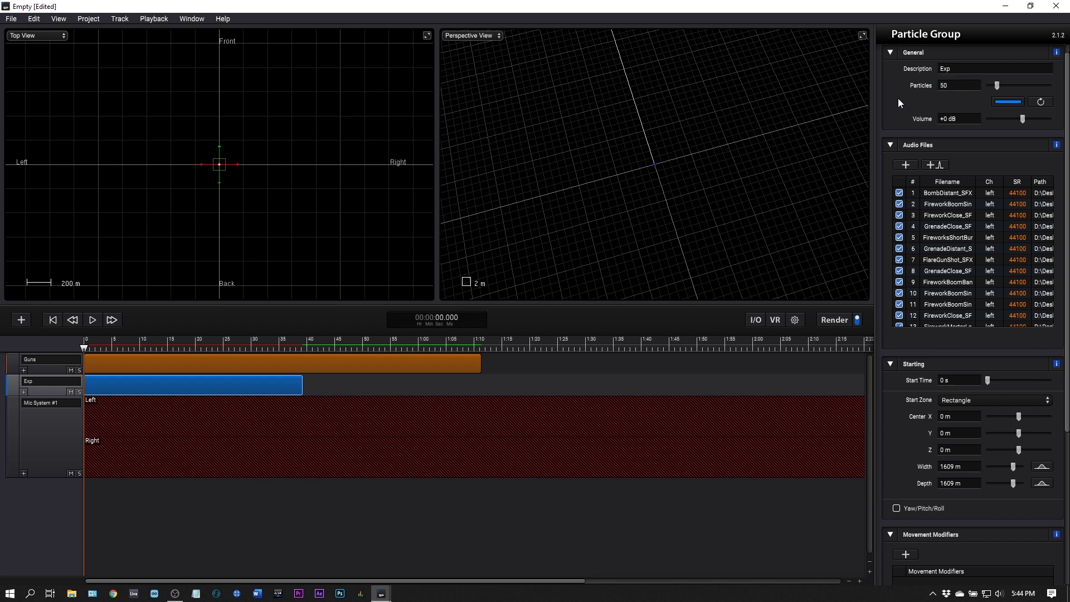
# Set the Guns group to 500 particles and the Exp group to 200 particles
pyautogui.click(373, 364)
pyautogui.doubleClick(947, 86)
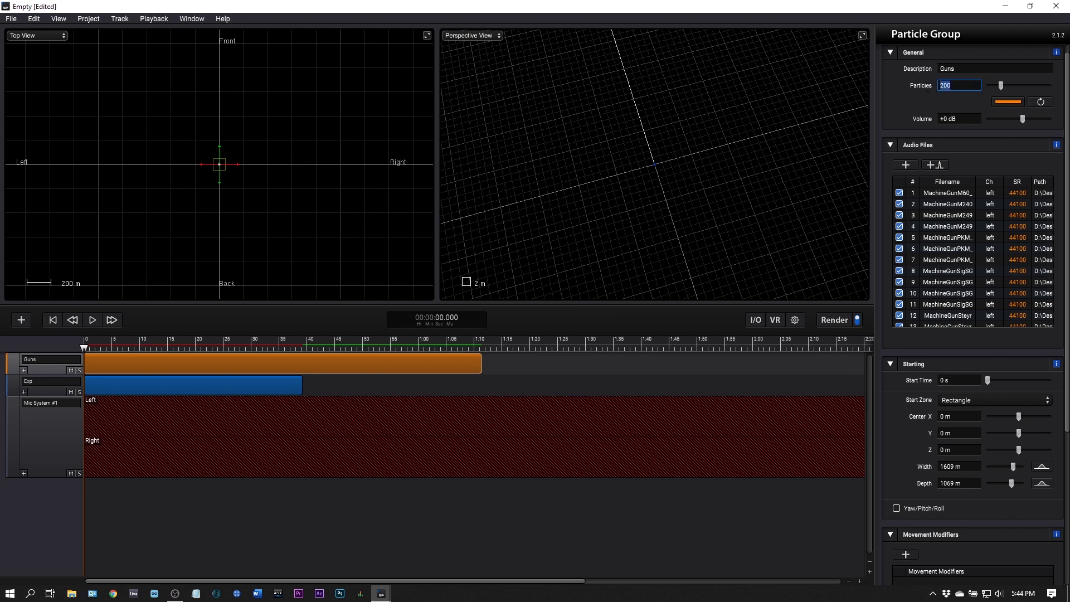
pyautogui.write('500')
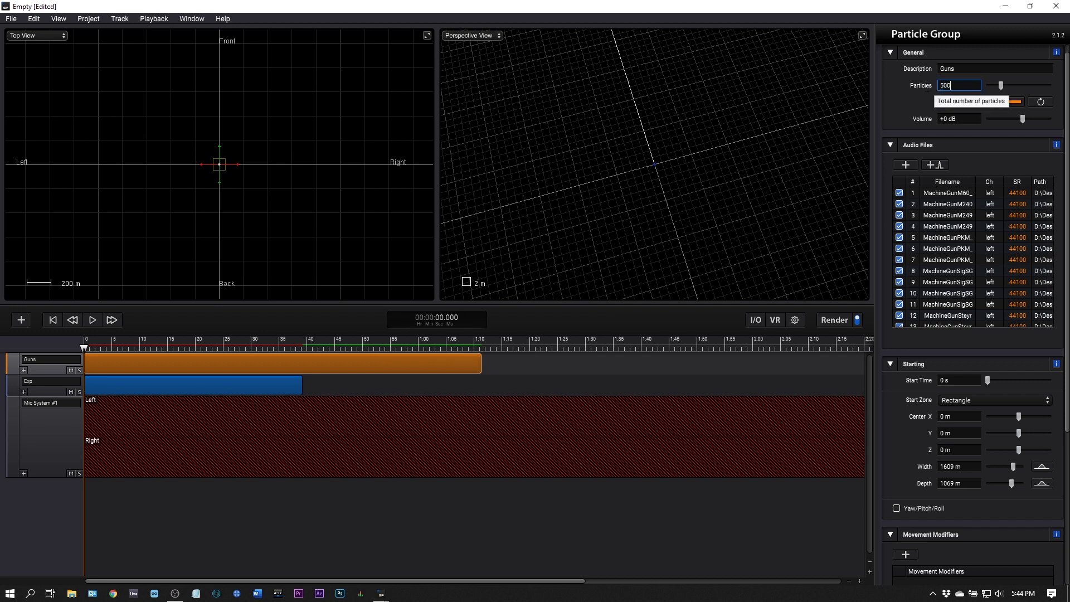
pyautogui.press('Return')
pyautogui.click(298, 380)
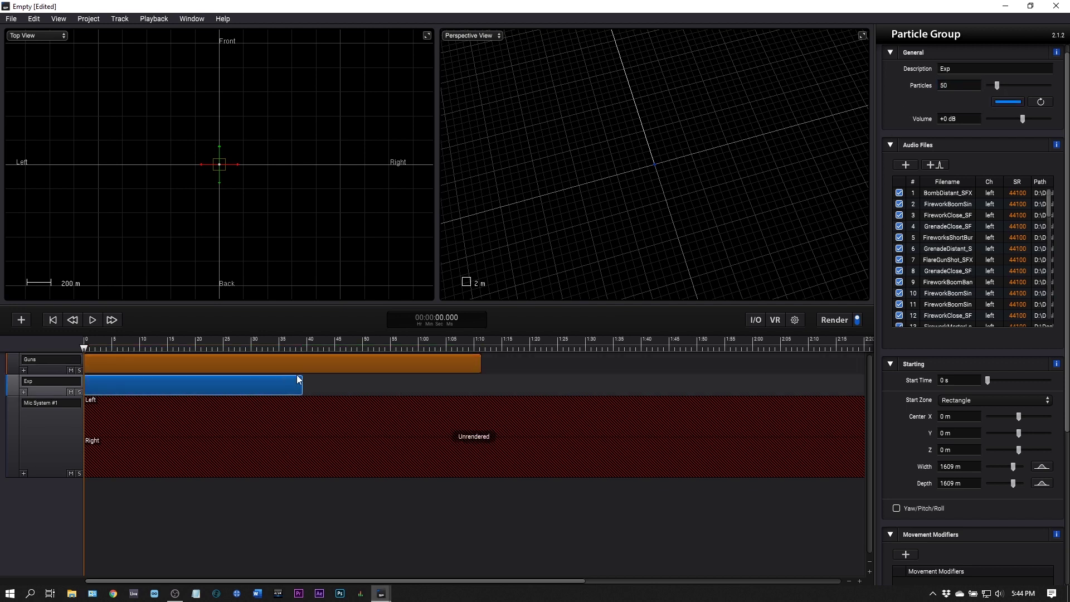
pyautogui.doubleClick(948, 85)
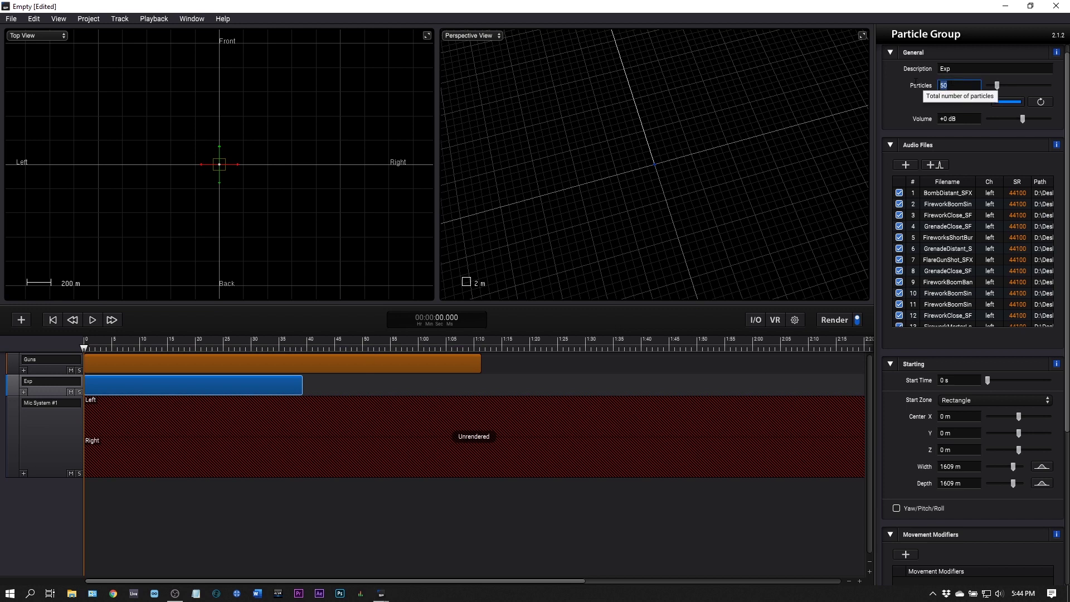
pyautogui.write('200')
pyautogui.press('Return')
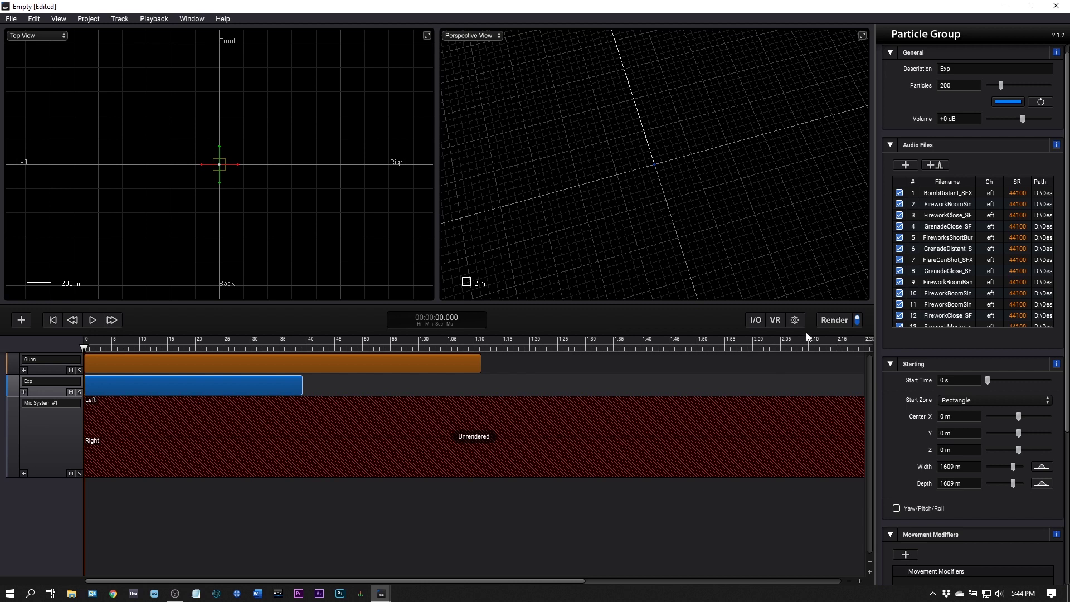
# Render the updated Guns and Exp mix to Mic System #1 and stop playback afterwards
pyautogui.click(827, 320)
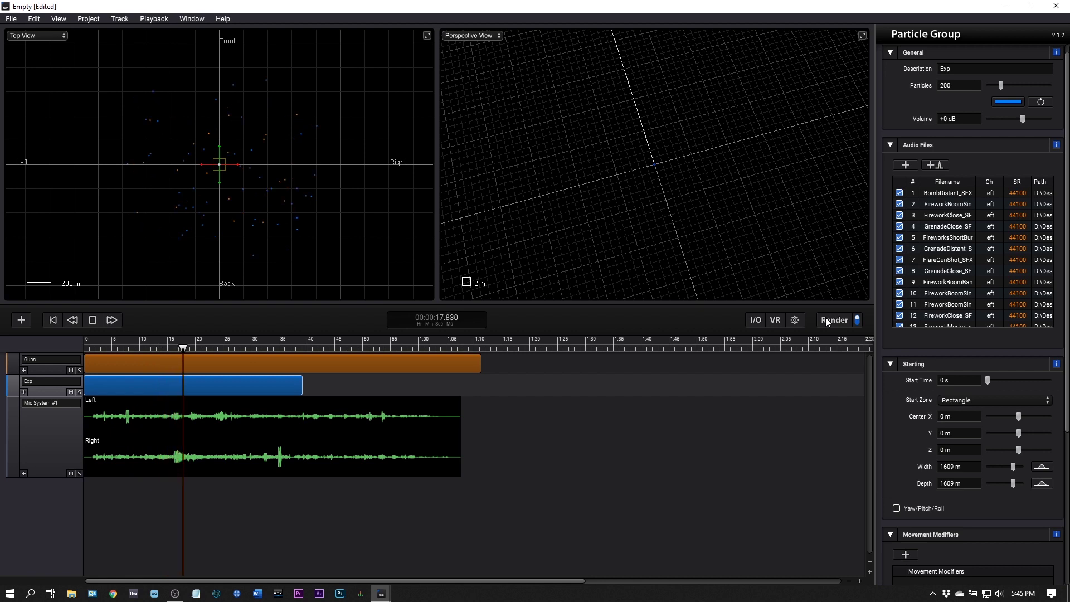
pyautogui.press('space')
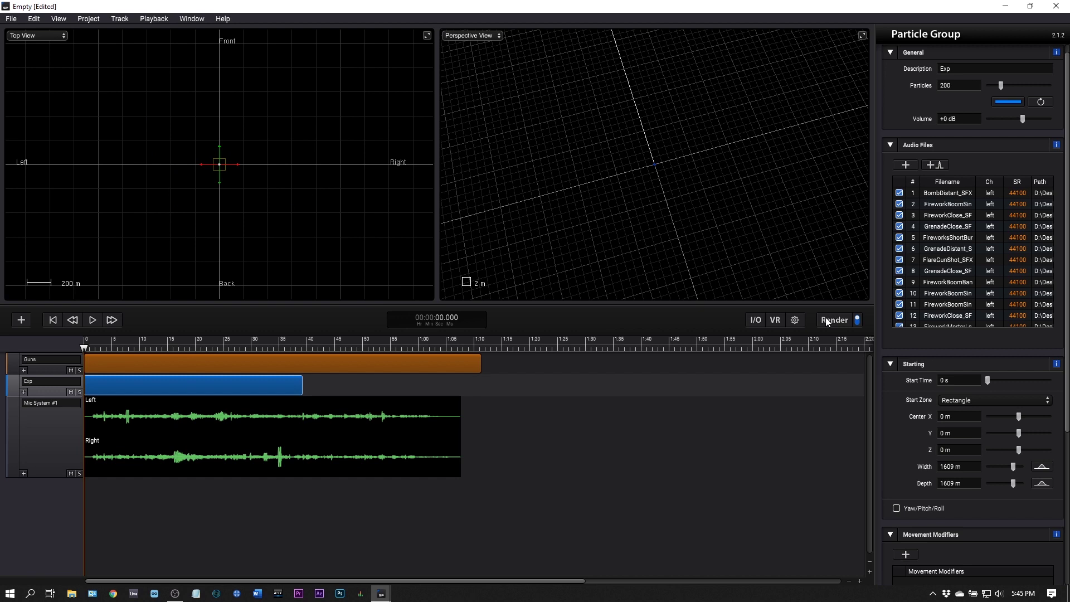